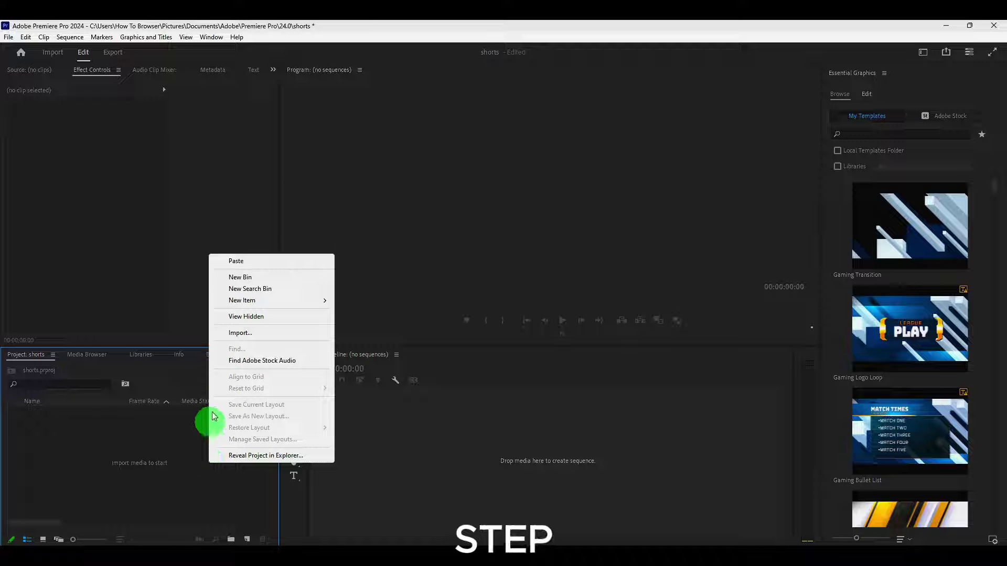
Create a new 1920×1080 sequence with a 30.00 frames/second timebase
mouse_move(254, 300)
click(367, 301)
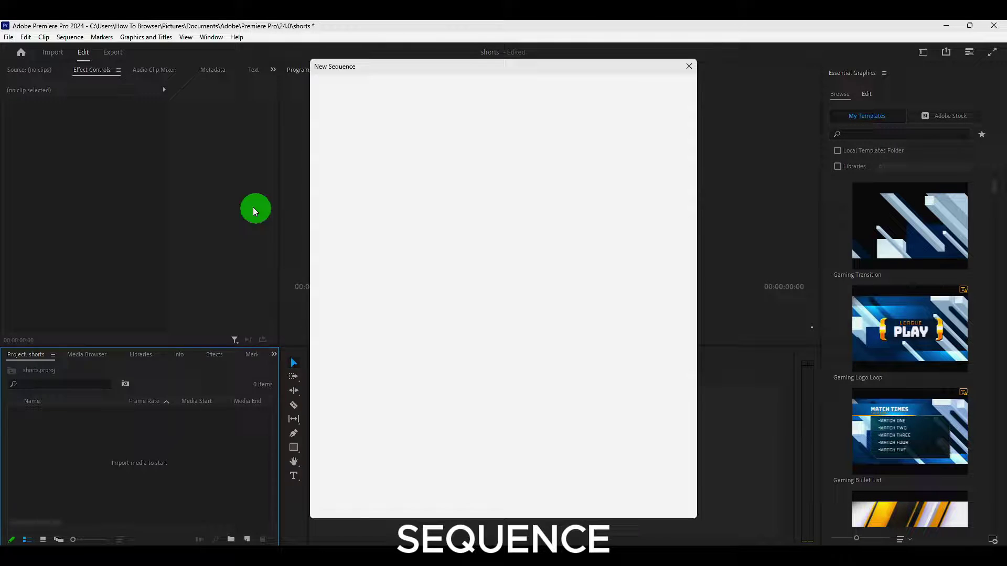
click(397, 90)
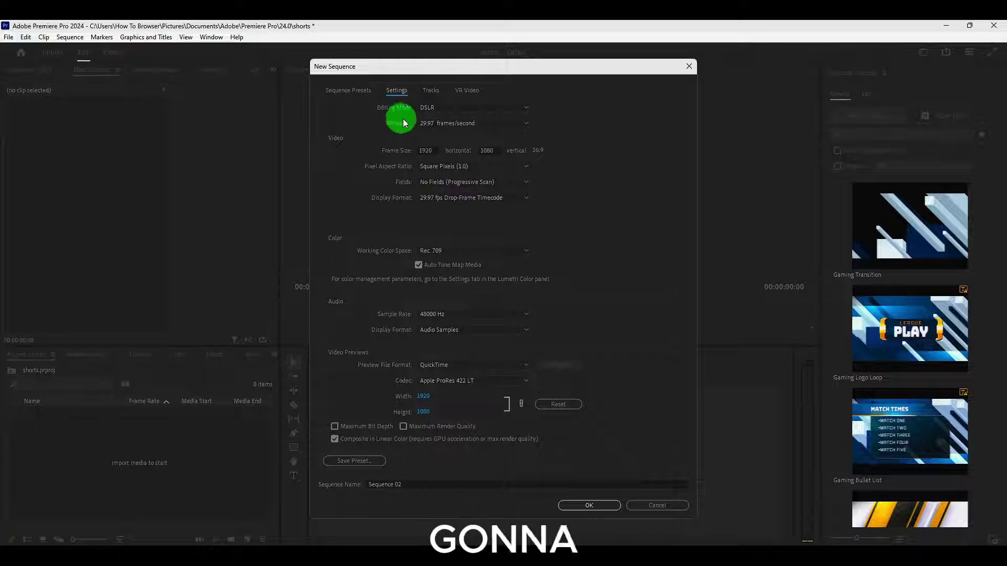
click(438, 125)
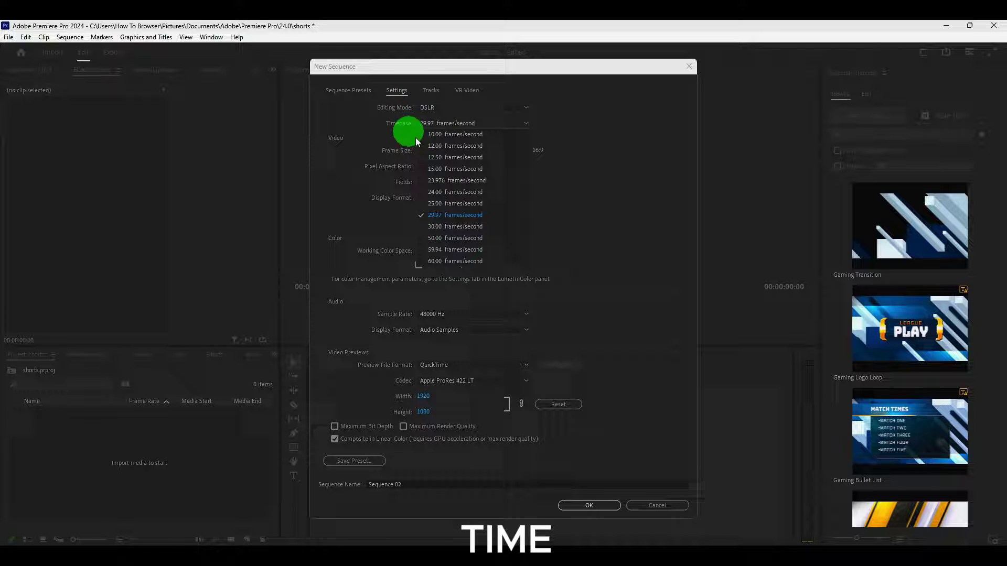
click(456, 226)
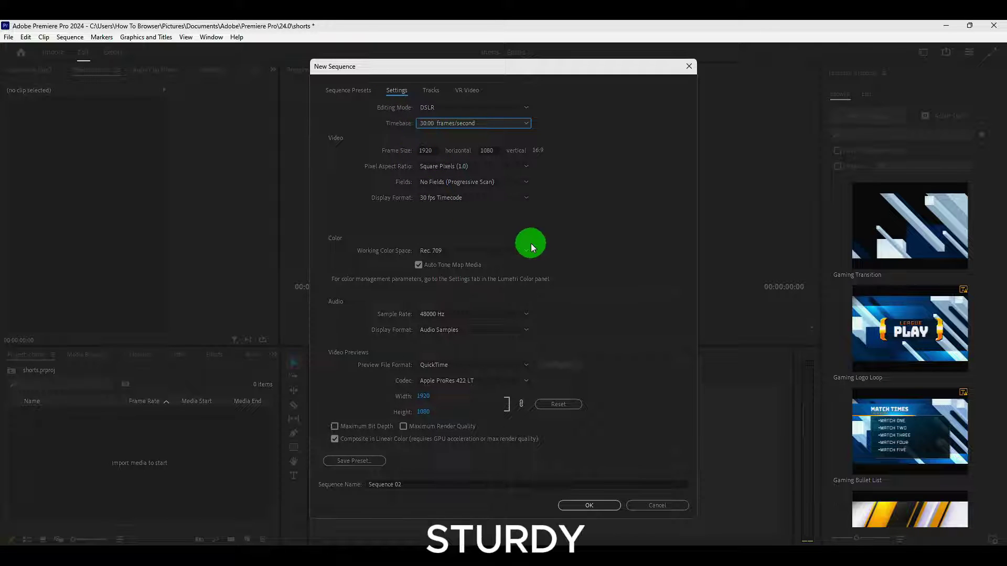
click(575, 505)
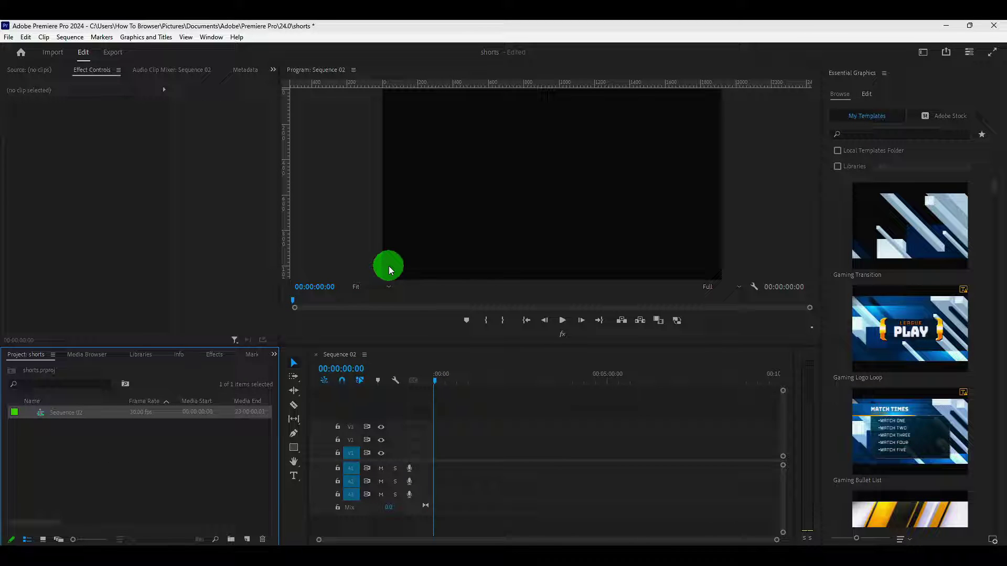
Draw a text box in the frame and enter the title '1:00'
click(294, 475)
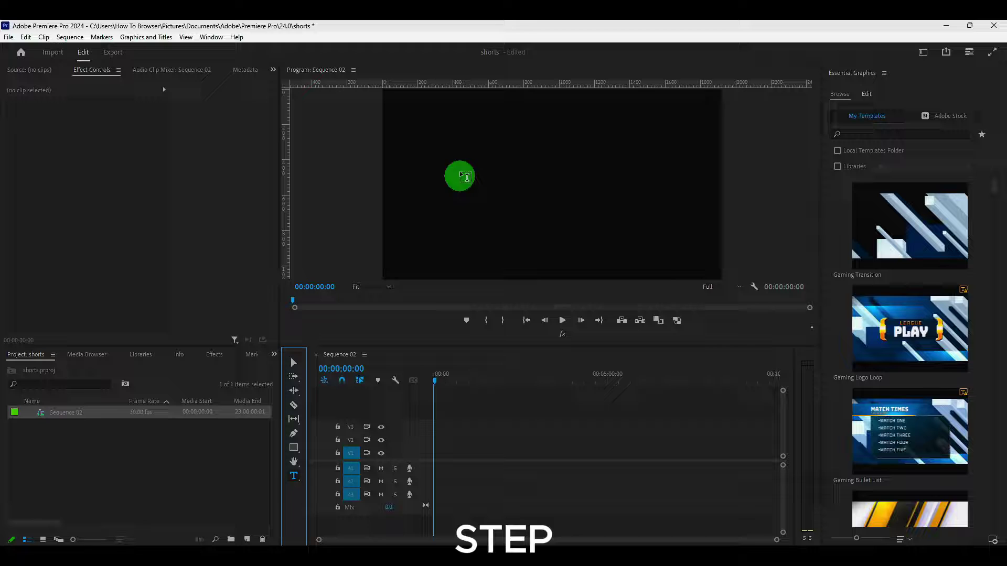
drag(459, 150, 653, 224)
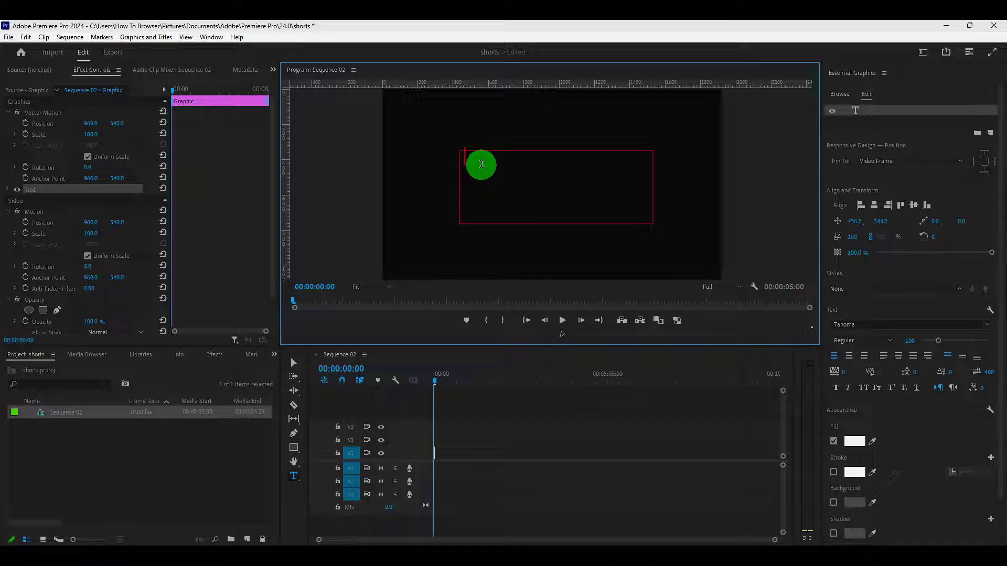
text(1:00)
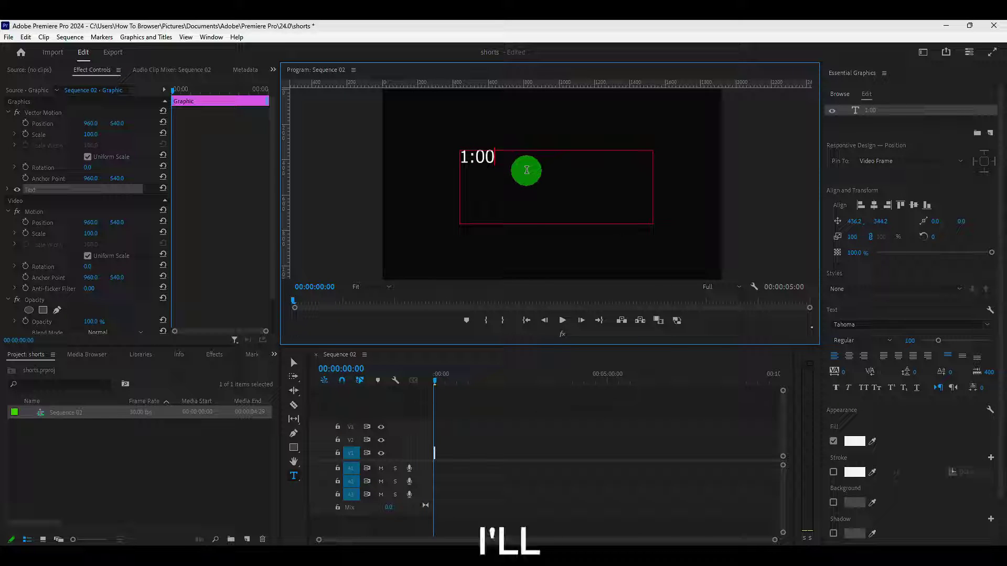
key(ctrl+a)
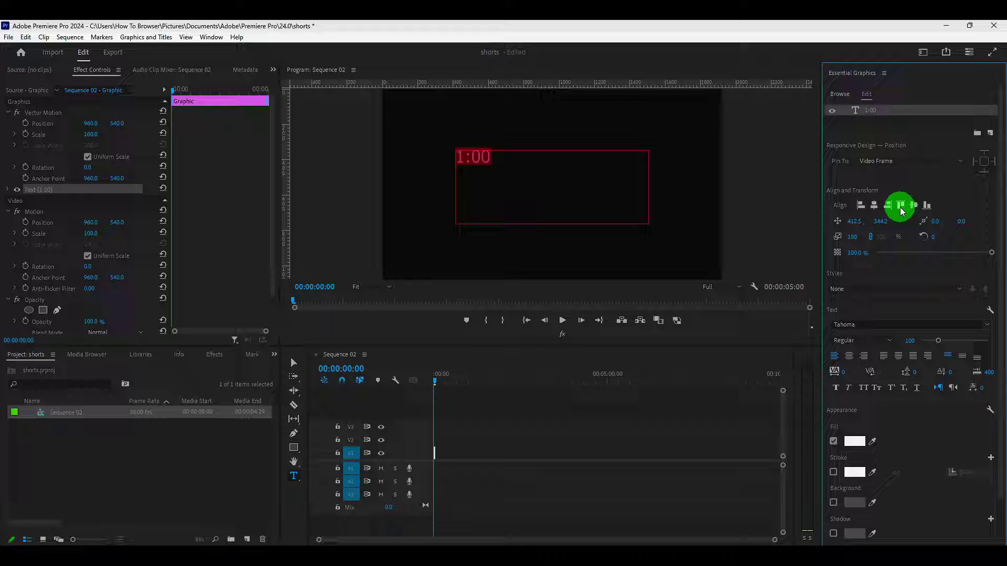
click(431, 281)
Centre the 1:00 title horizontally and vertically, then switch to the Excel workbook
click(913, 205)
click(874, 205)
click(584, 187)
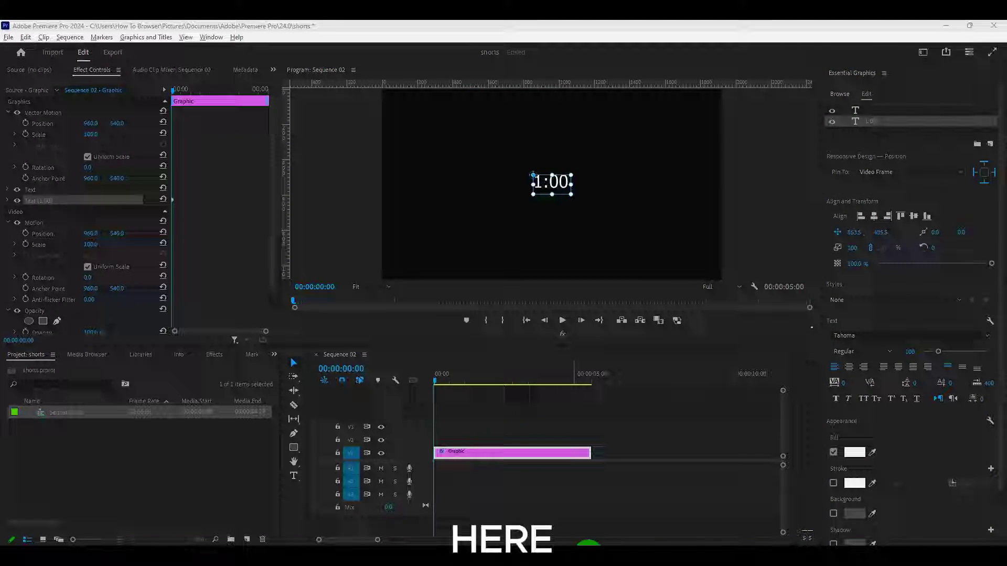
key(alt+Tab)
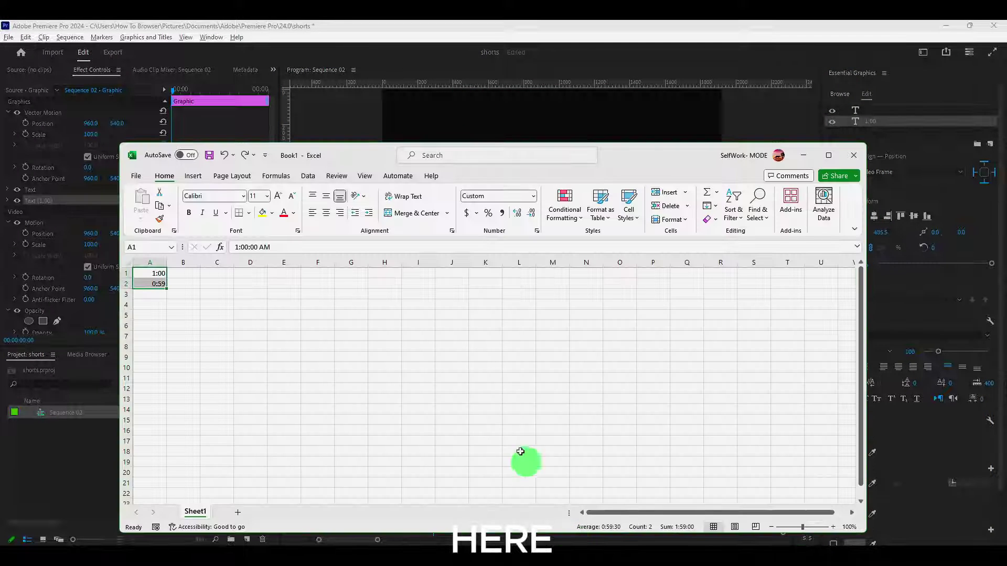
Fill column A from 1:00 down to 0:00 over 61 rows and copy the times
click(159, 274)
shift+click(157, 283)
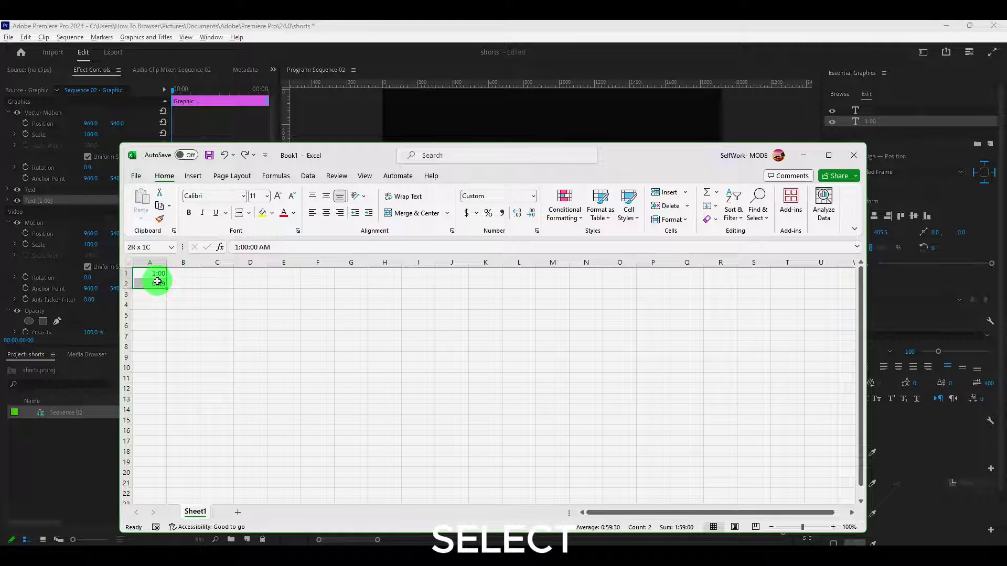
drag(161, 285, 156, 341)
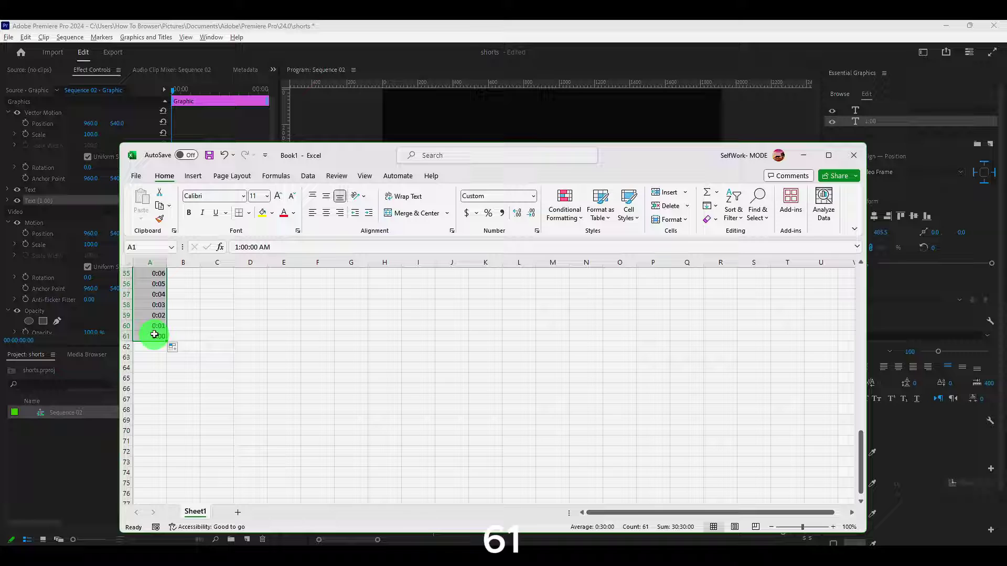
scroll(153, 315, up, 10)
right_click(152, 306)
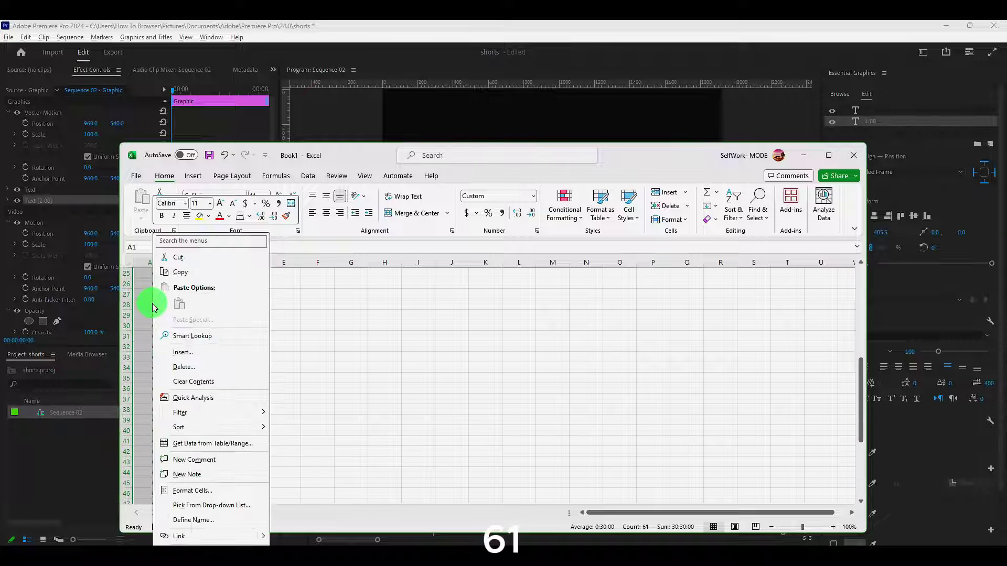
click(177, 275)
Paste the countdown times into the 1:00 text and delete the extra empty text layer
click(850, 134)
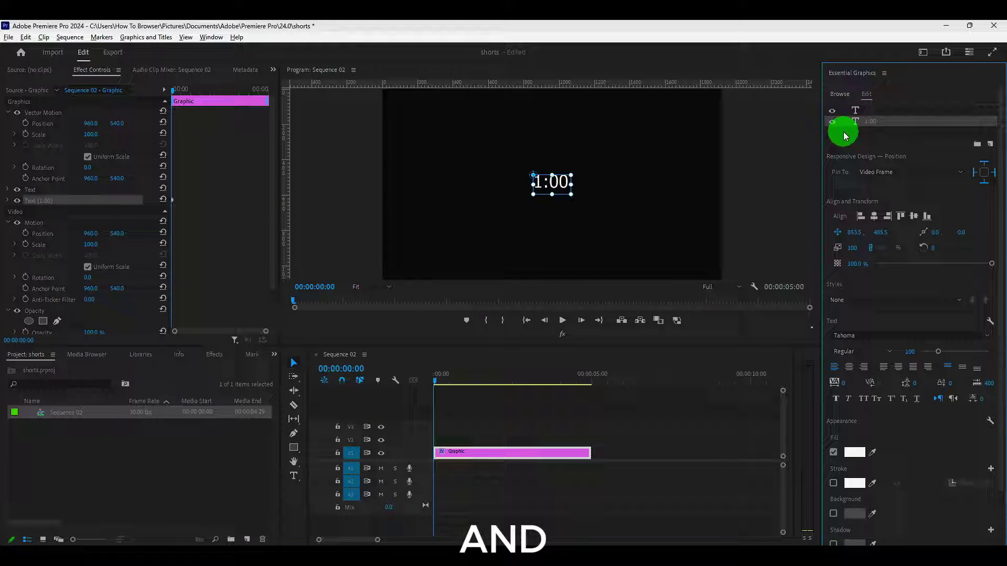
double_click(869, 121)
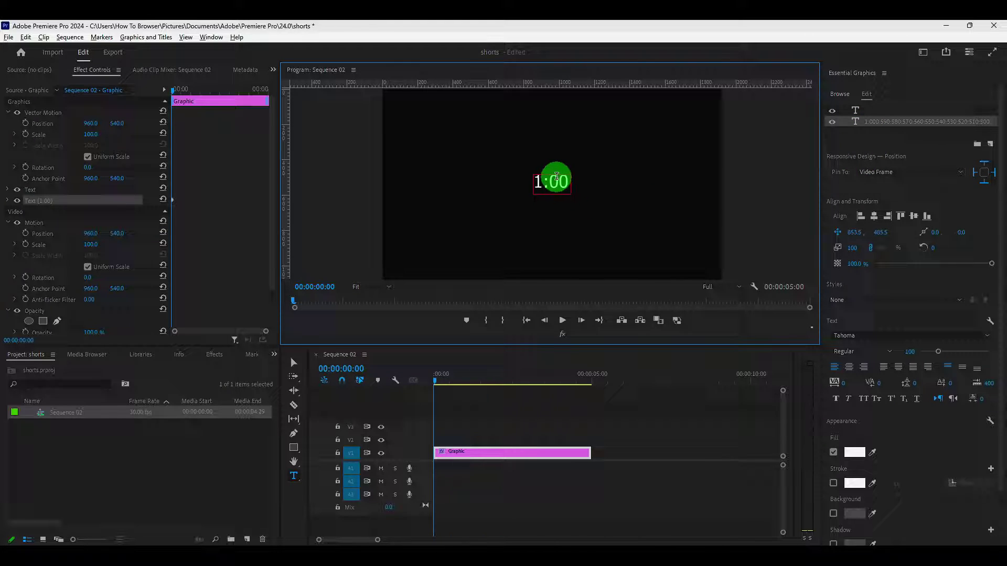
click(863, 112)
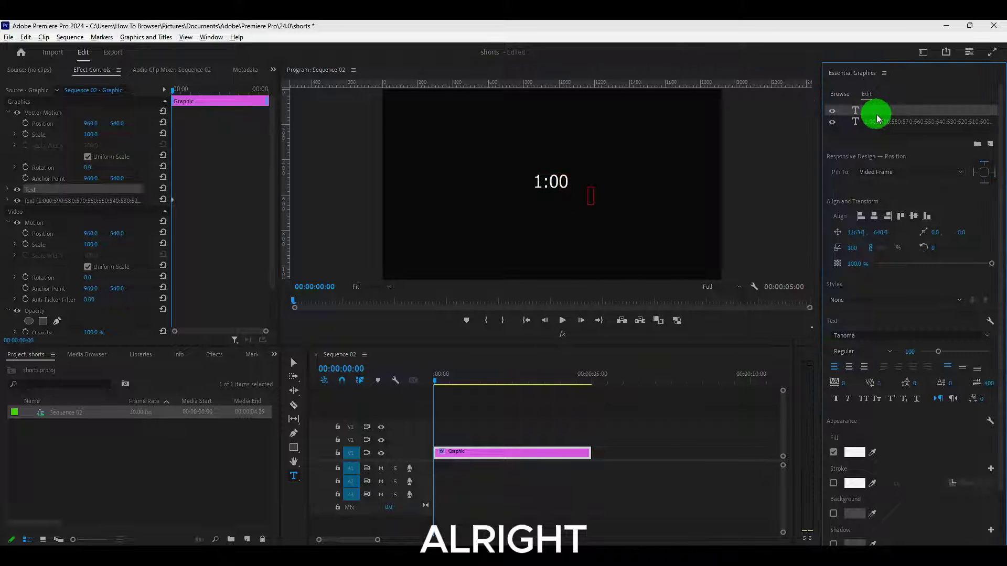
key(Delete)
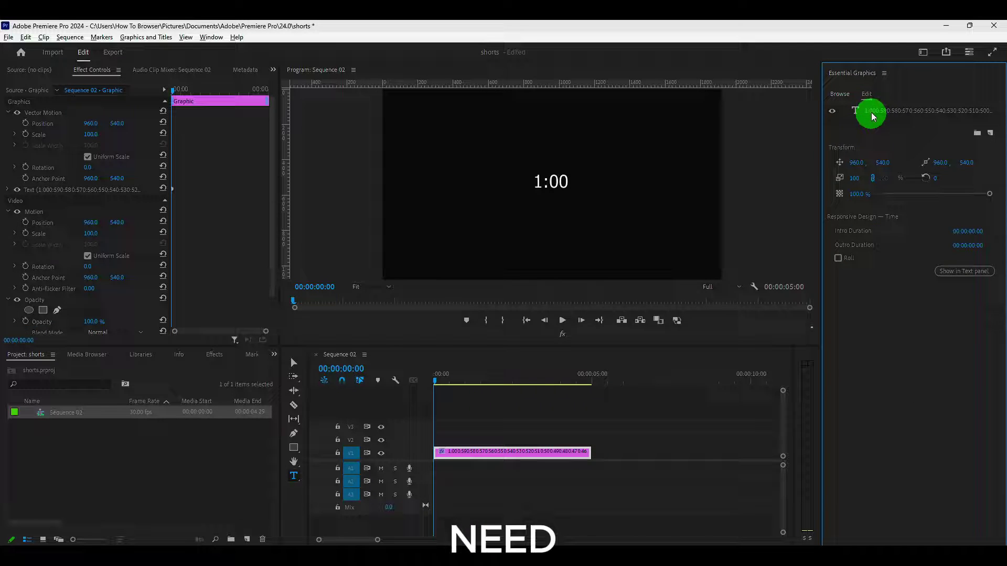
click(874, 110)
click(562, 191)
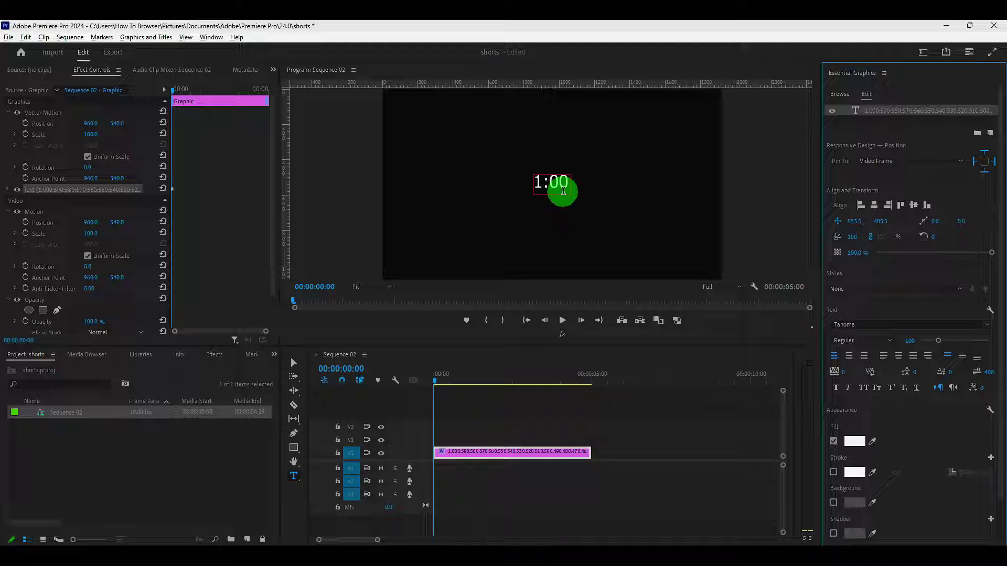
click(587, 418)
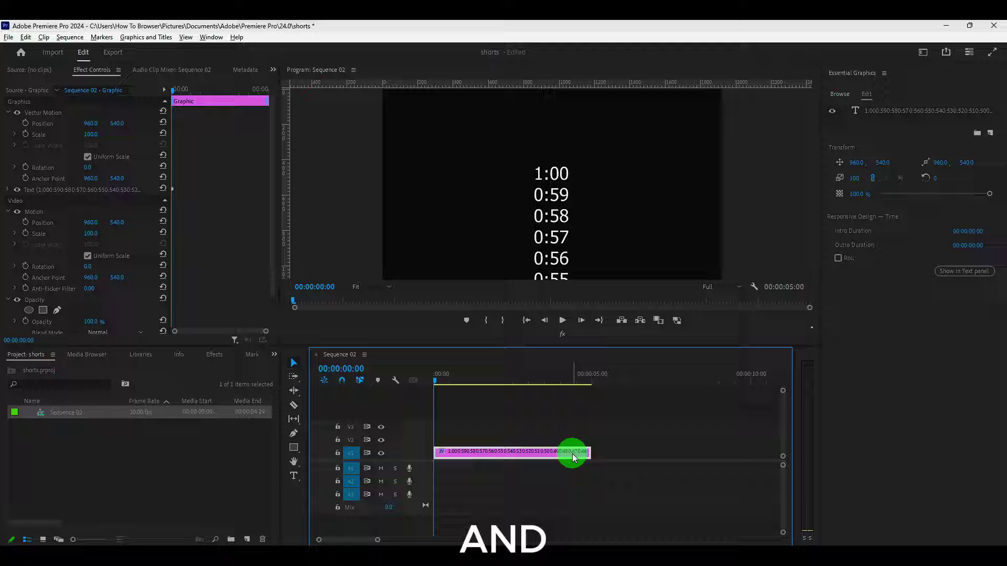
Stretch the countdown clip to end at about one minute
key(minus)
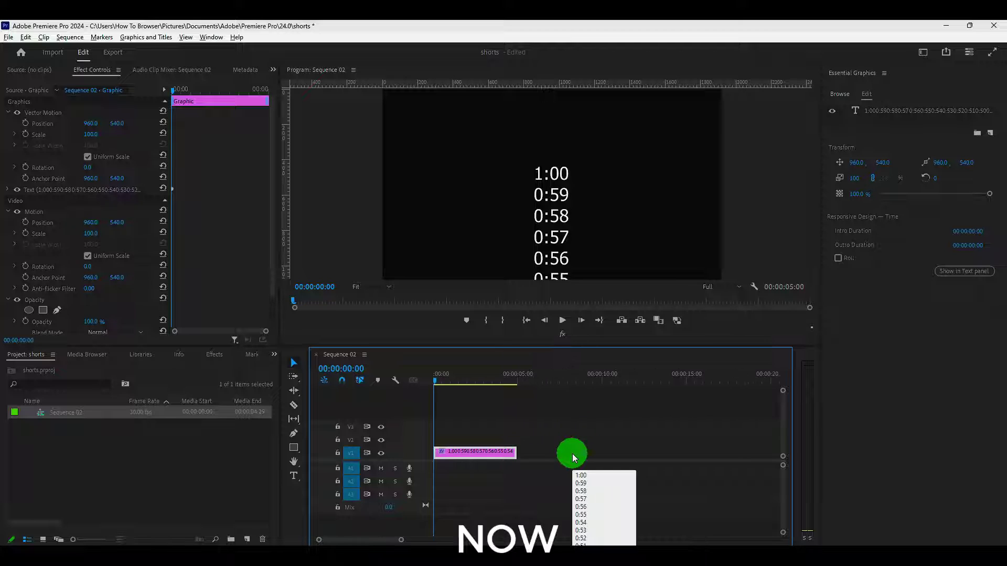
click(496, 390)
drag(464, 380, 500, 374)
drag(518, 451, 678, 436)
key(minus)
key(minus)
key(minus)
key(minus)
key(minus)
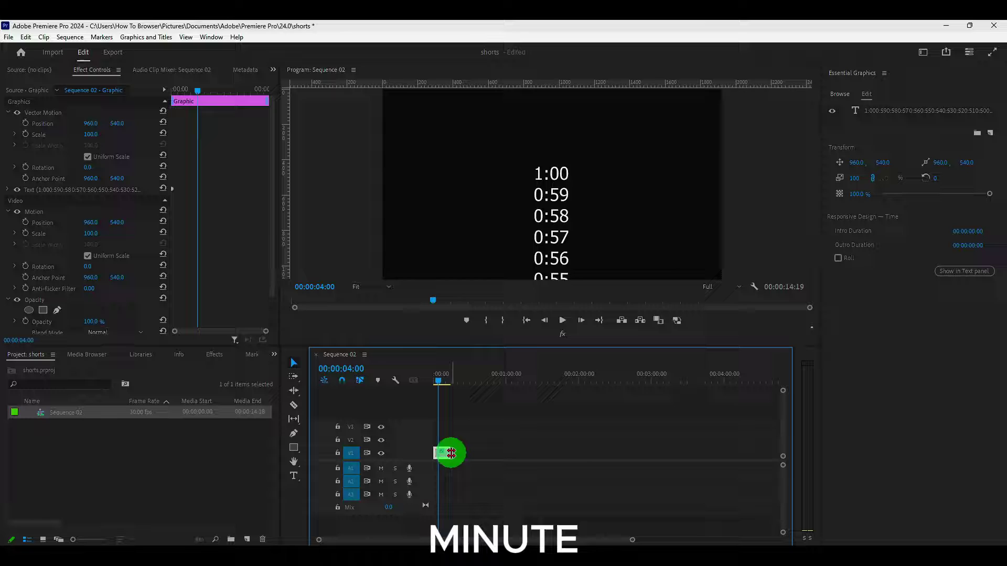
drag(450, 452, 512, 451)
click(341, 369)
text(0)
key(Return)
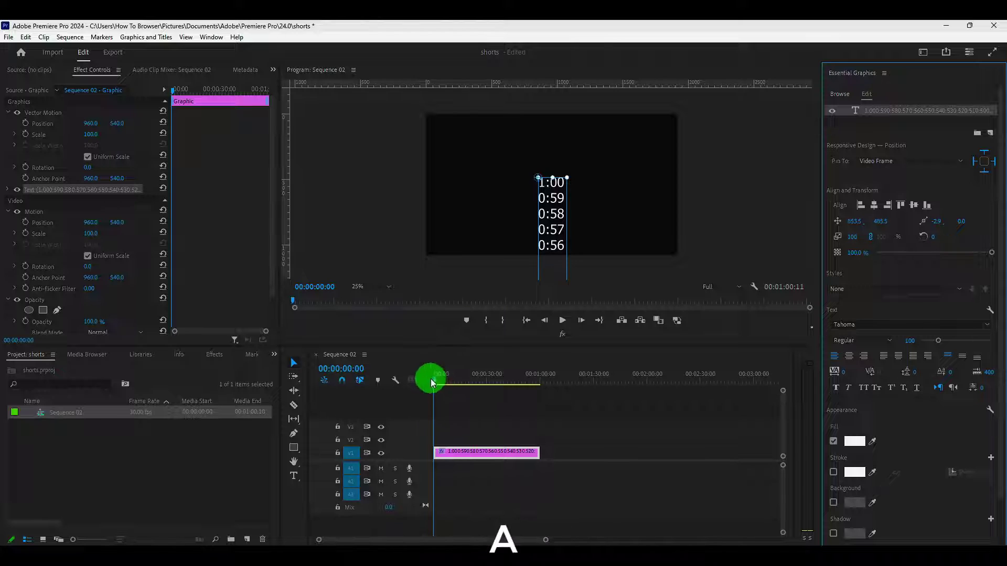
Box in the 1:00 digits with two horizontal and two vertical ruler guides
click(504, 385)
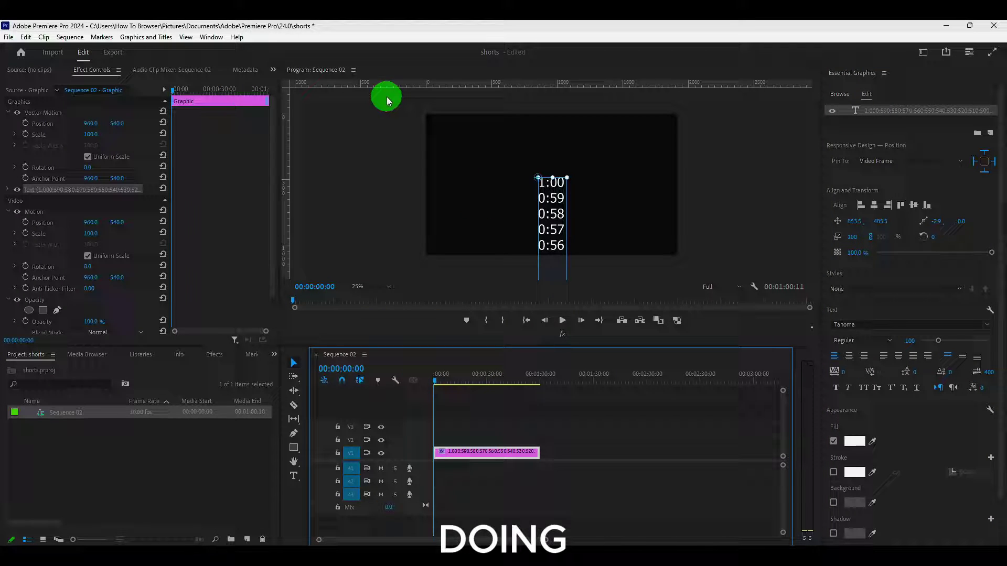
drag(389, 83, 389, 190)
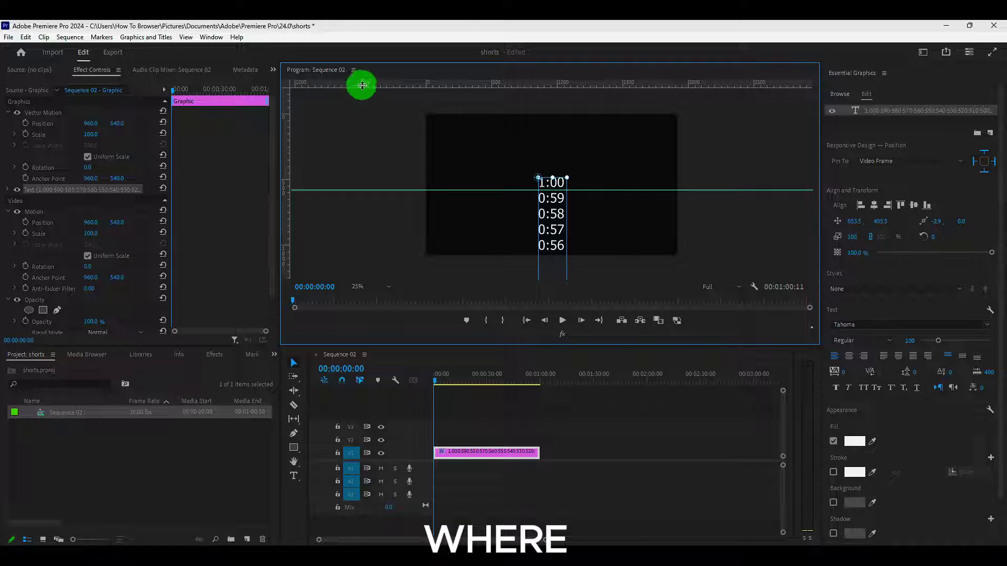
drag(362, 83, 366, 178)
drag(288, 178, 538, 169)
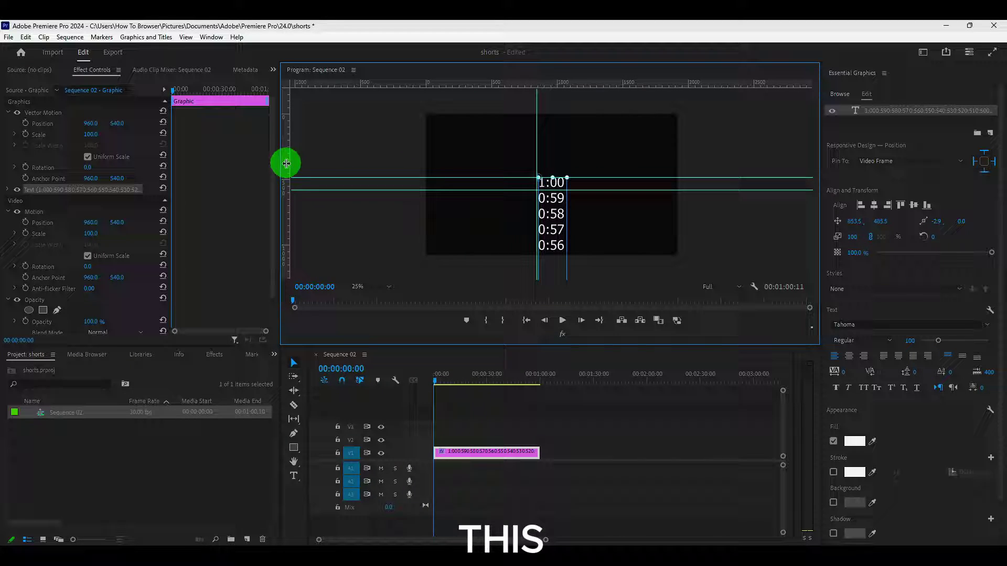
drag(285, 161, 567, 194)
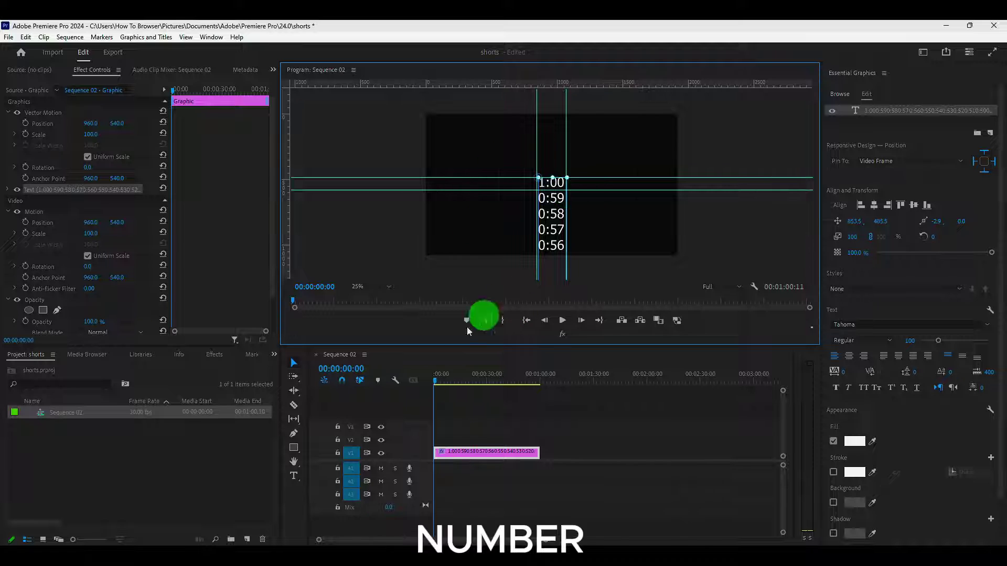
click(437, 386)
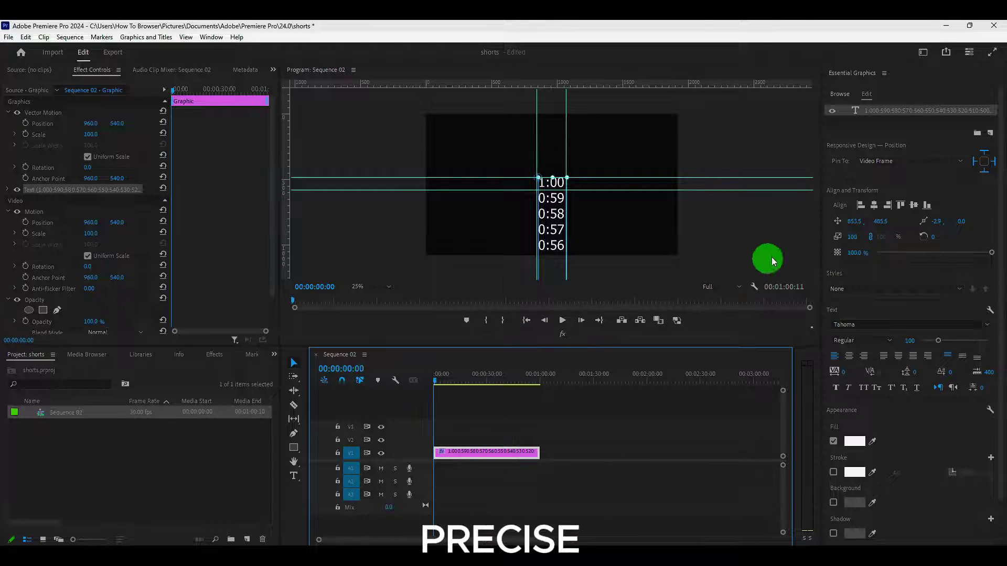
click(836, 222)
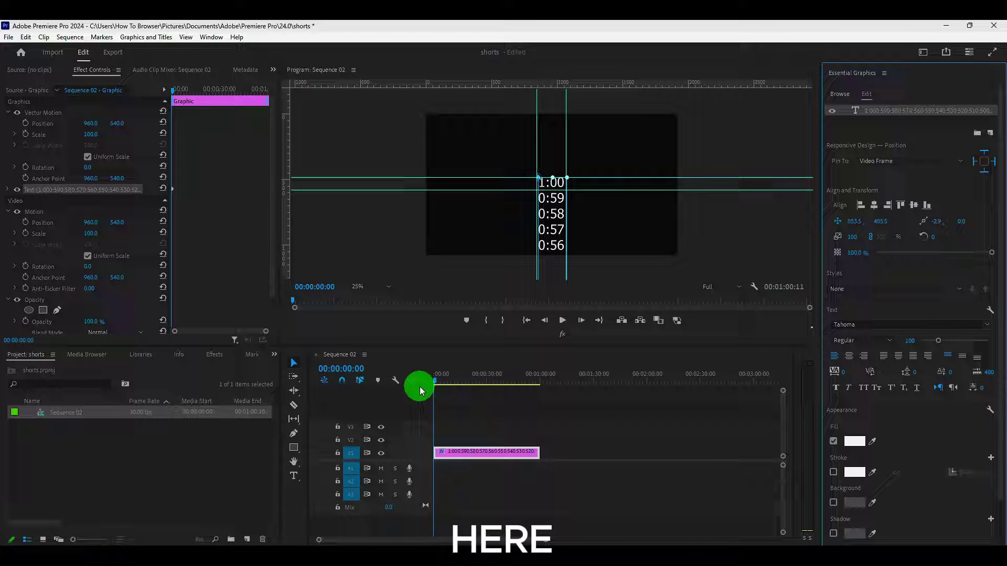
Scrub the countdown's final seconds and jump the playhead to the sequence end at 00:01:00:11
drag(468, 383, 540, 388)
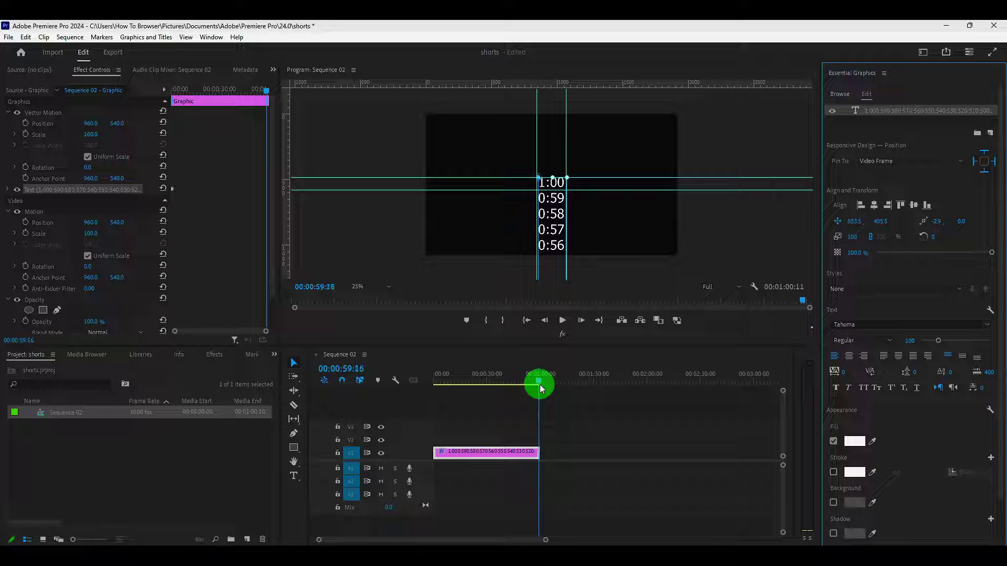
drag(540, 387, 540, 385)
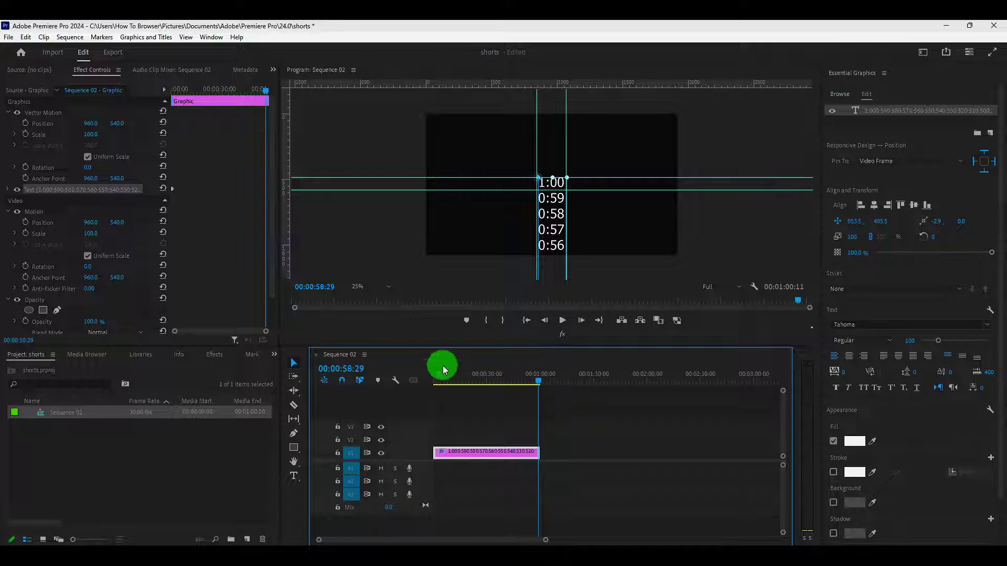
click(319, 289)
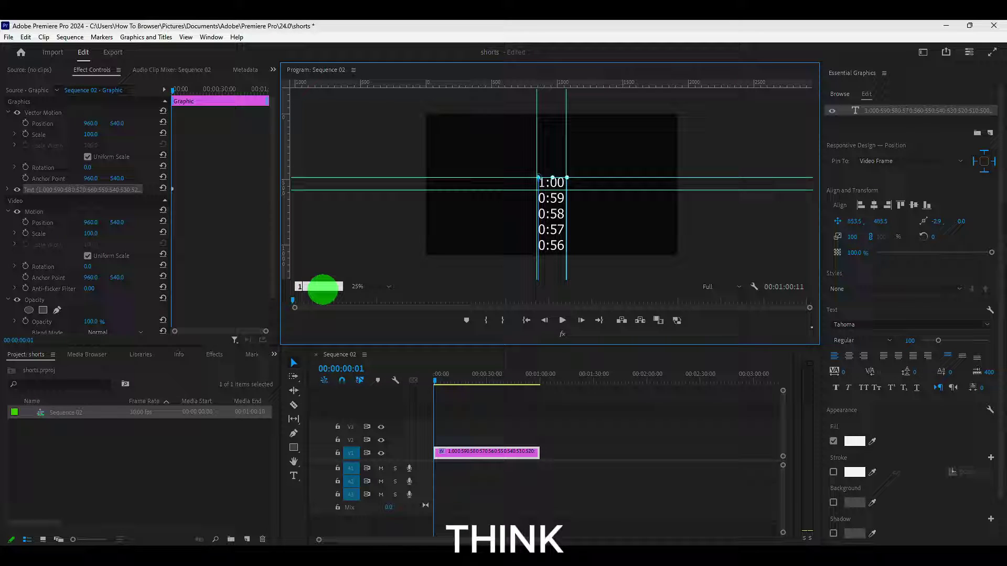
text(1.)
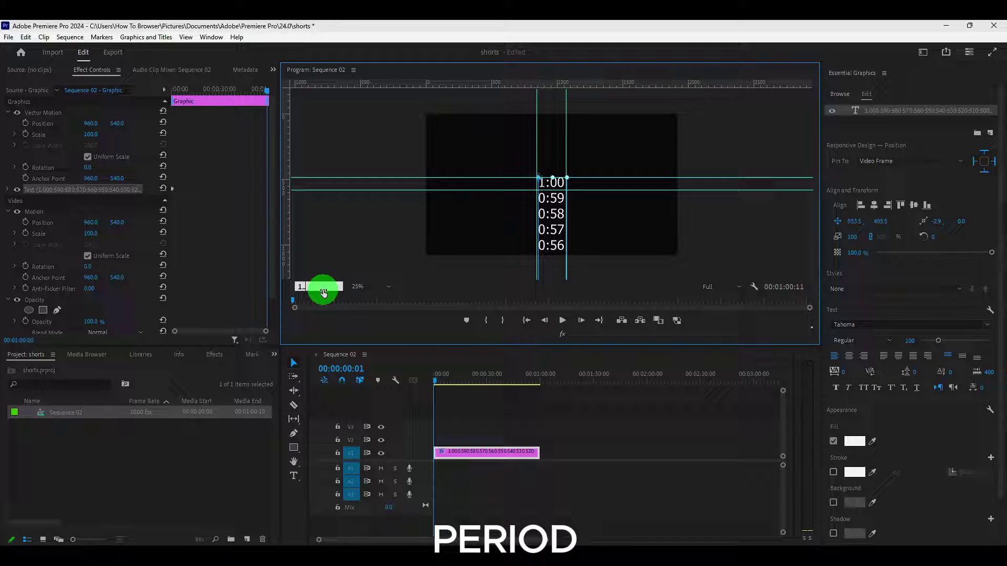
key(Return)
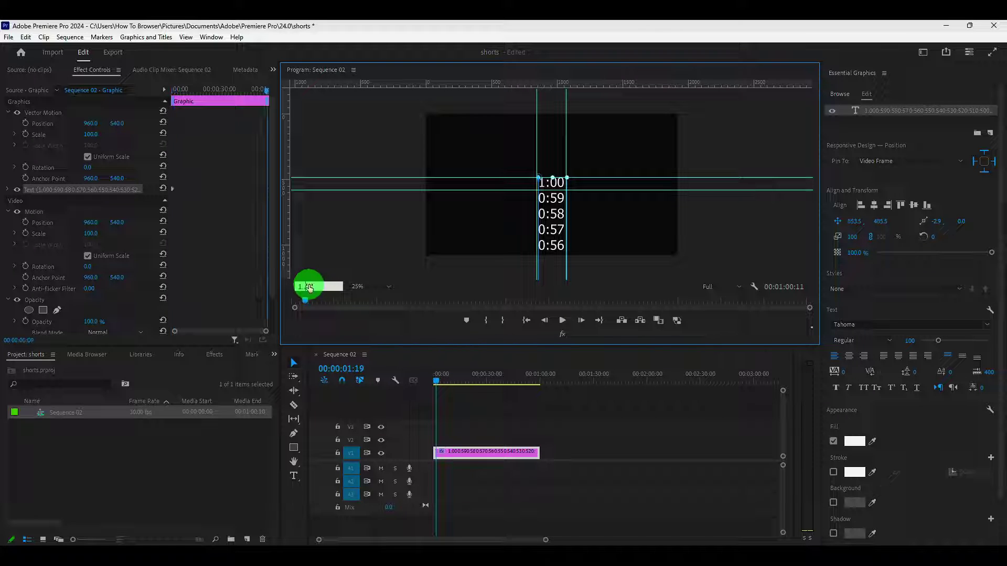
key(Return)
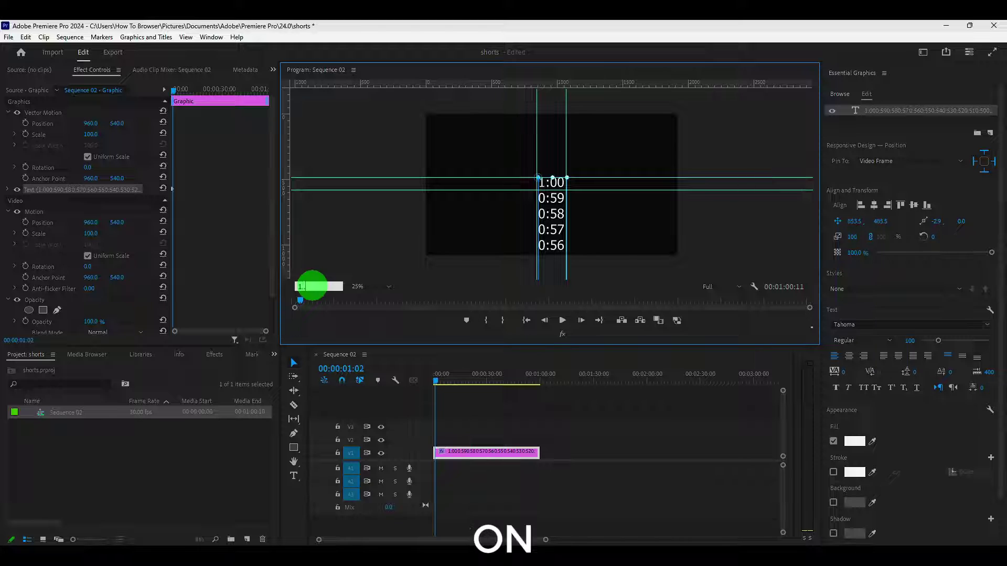
key(Return)
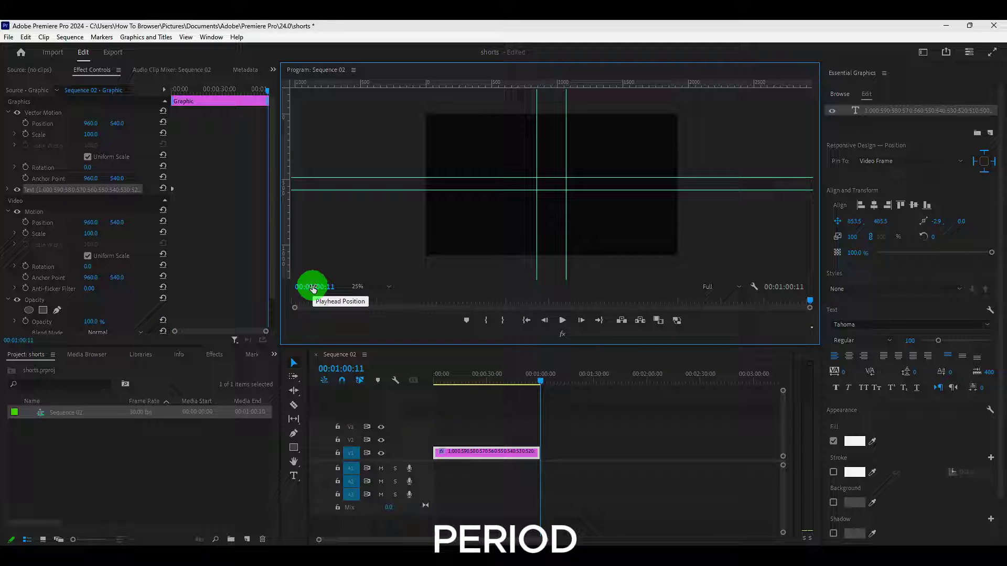
Put the playhead on the countdown's last frame at 00:01:00:10
click(513, 382)
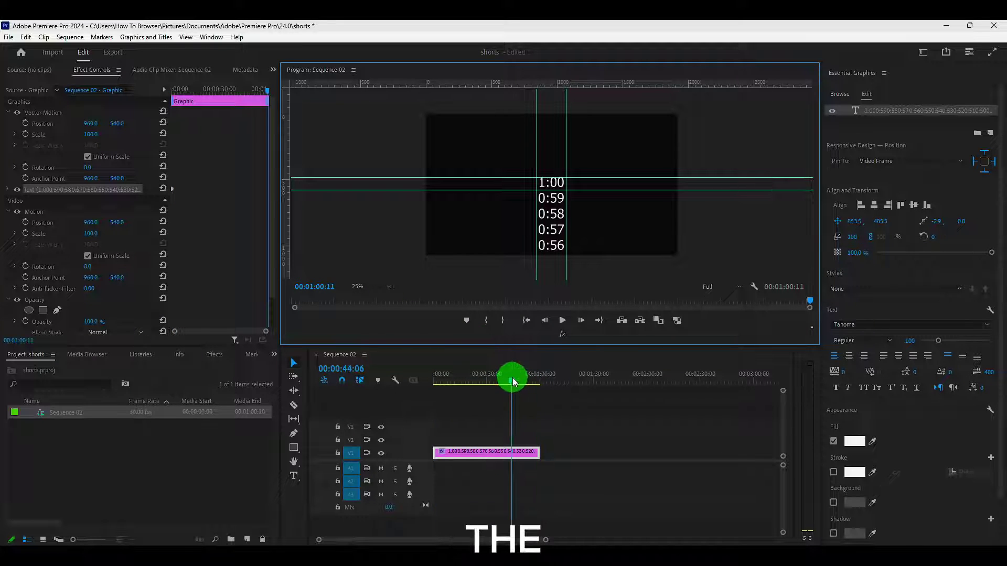
click(434, 378)
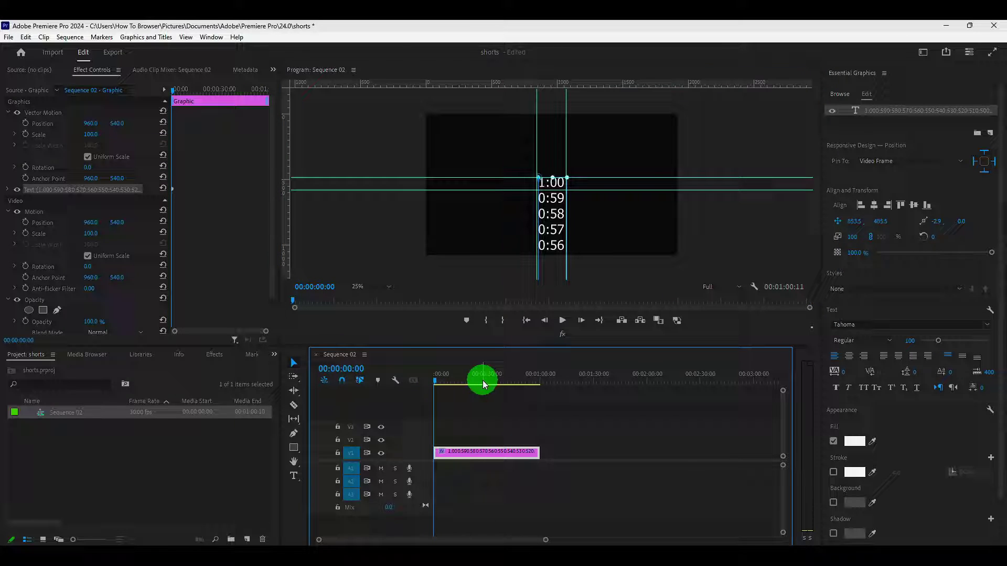
click(313, 287)
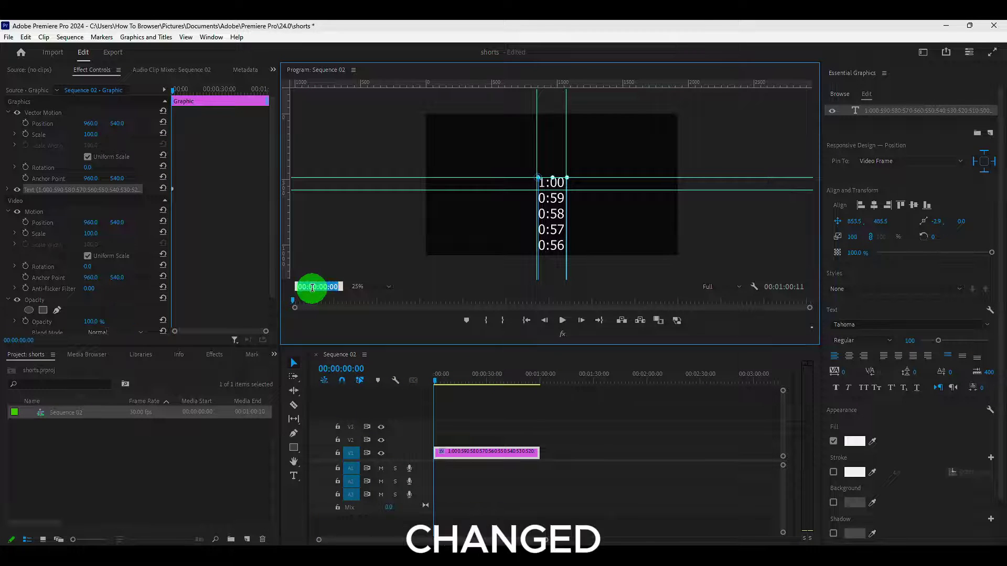
text(1)
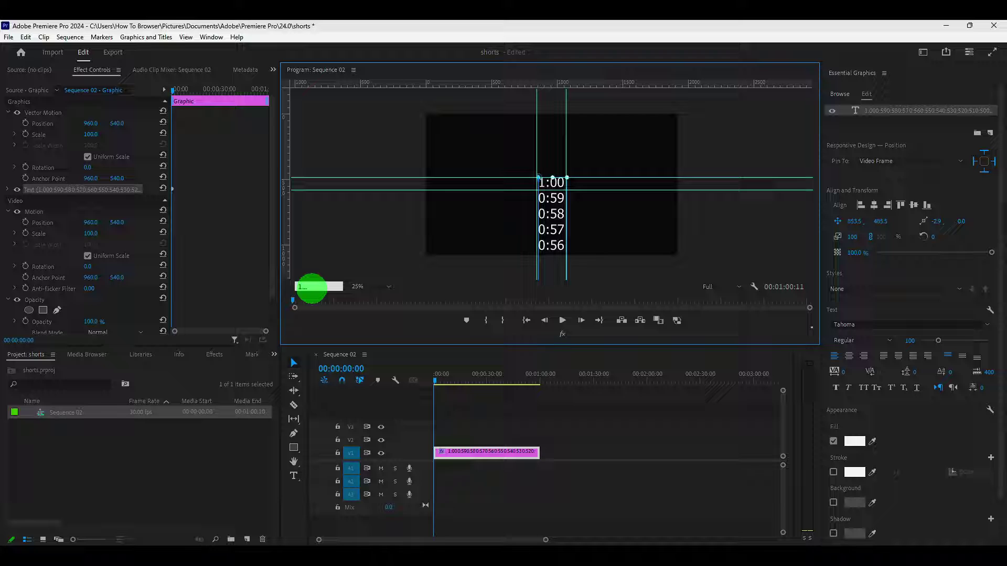
key(Return)
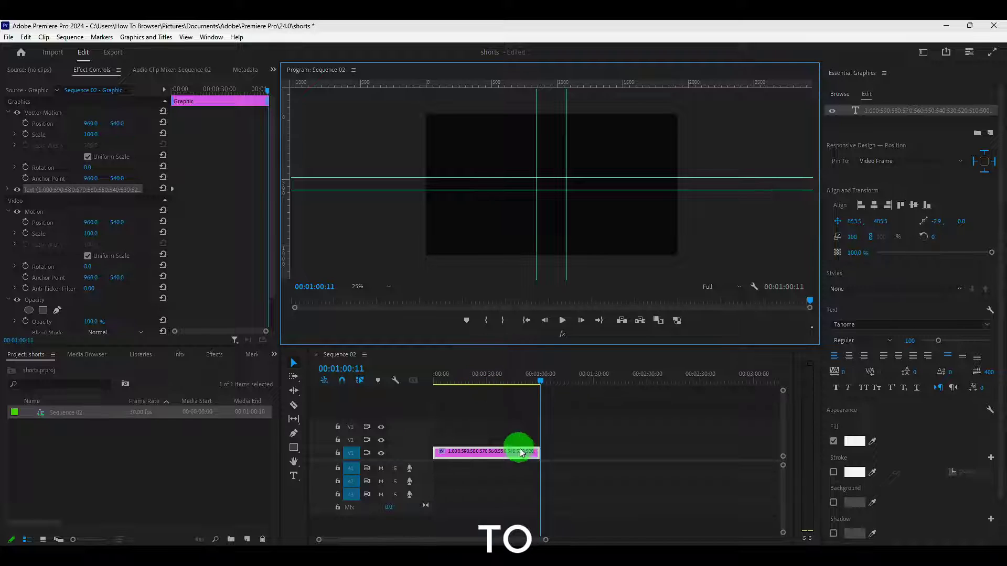
scroll(530, 461, up, 4)
scroll(530, 461, up, 6)
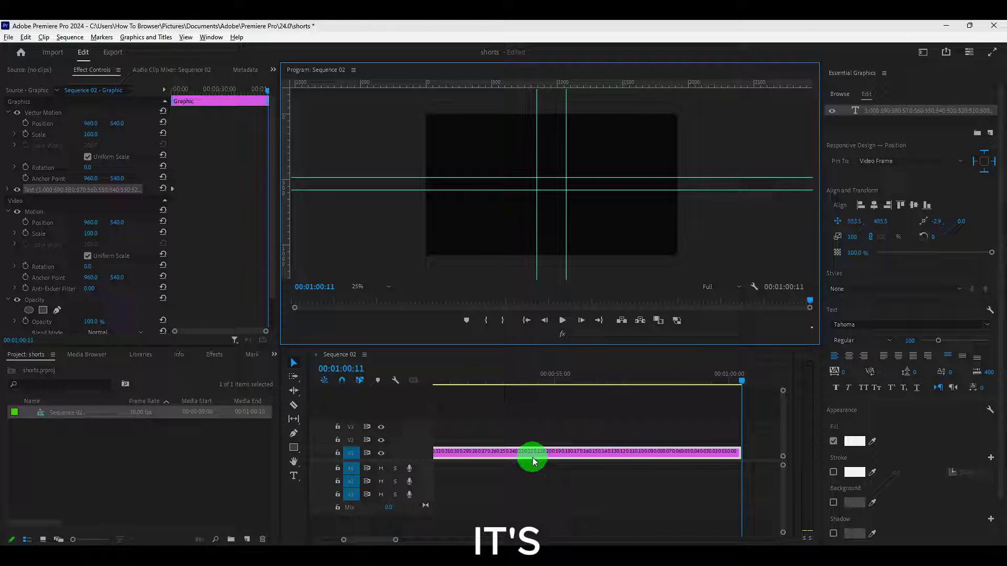
drag(360, 540, 369, 542)
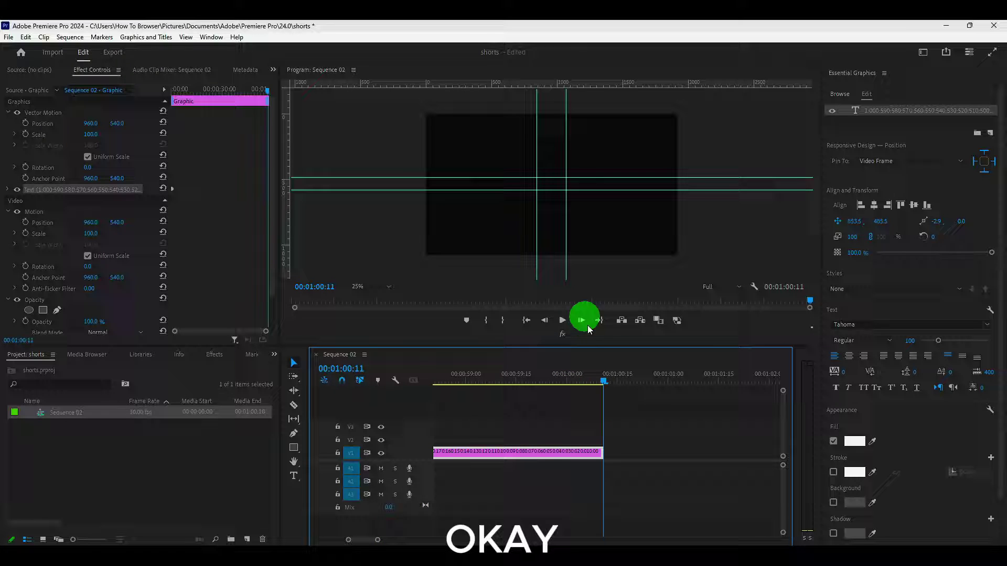
drag(604, 387, 597, 387)
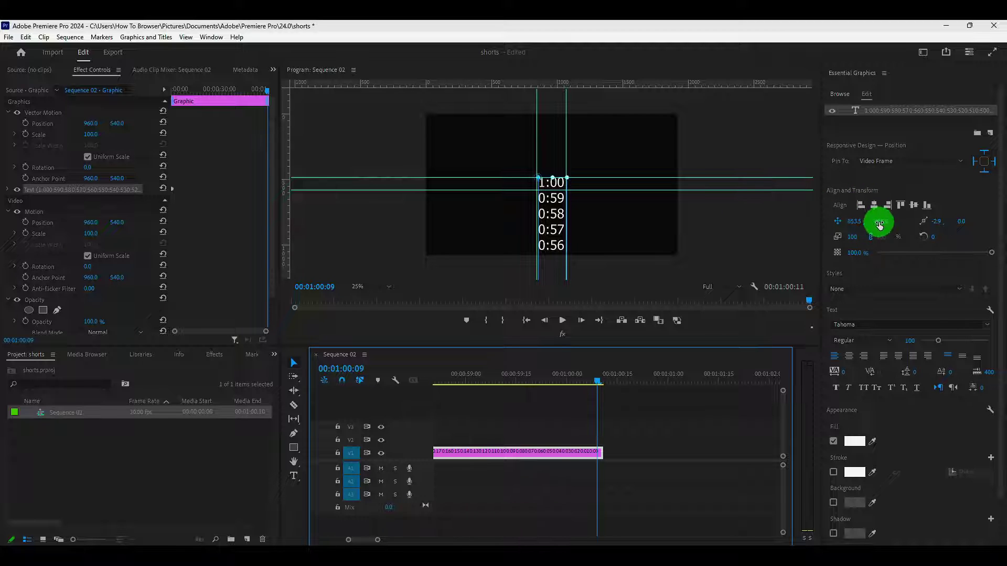
Shift the countdown text's Y position so 0:00 sits between the guides, then return to the start
drag(880, 225, 768, 229)
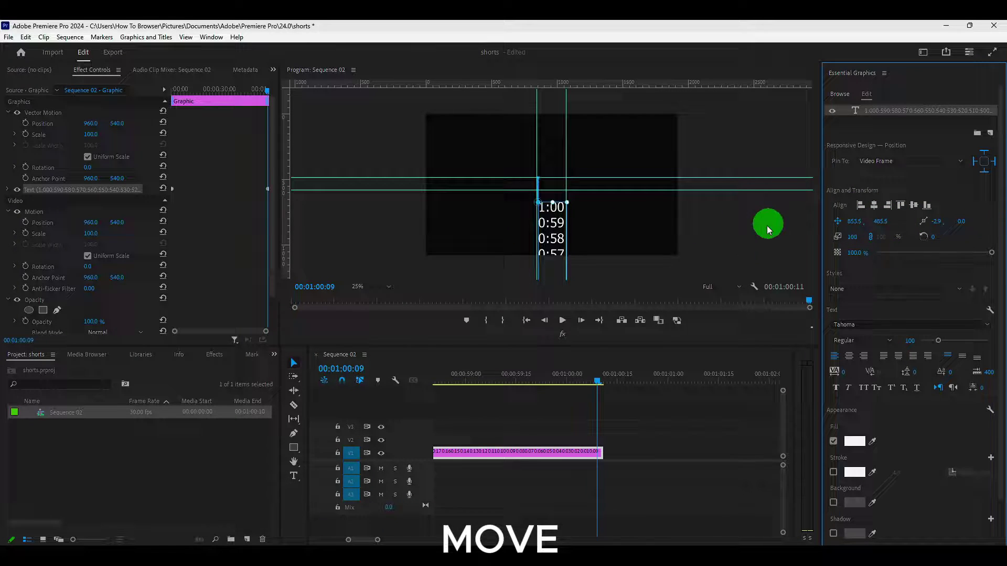
click(294, 476)
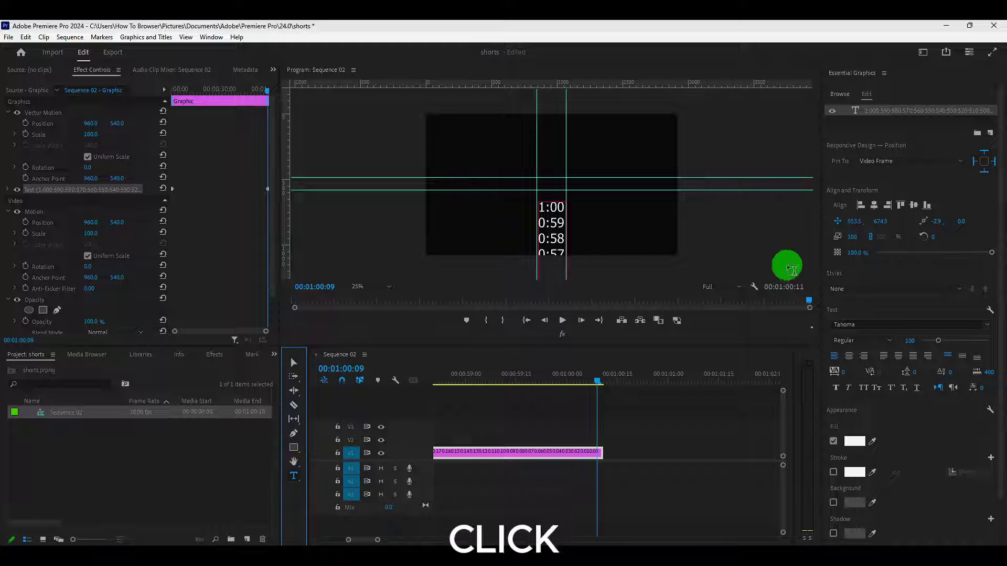
drag(872, 218, 494, 217)
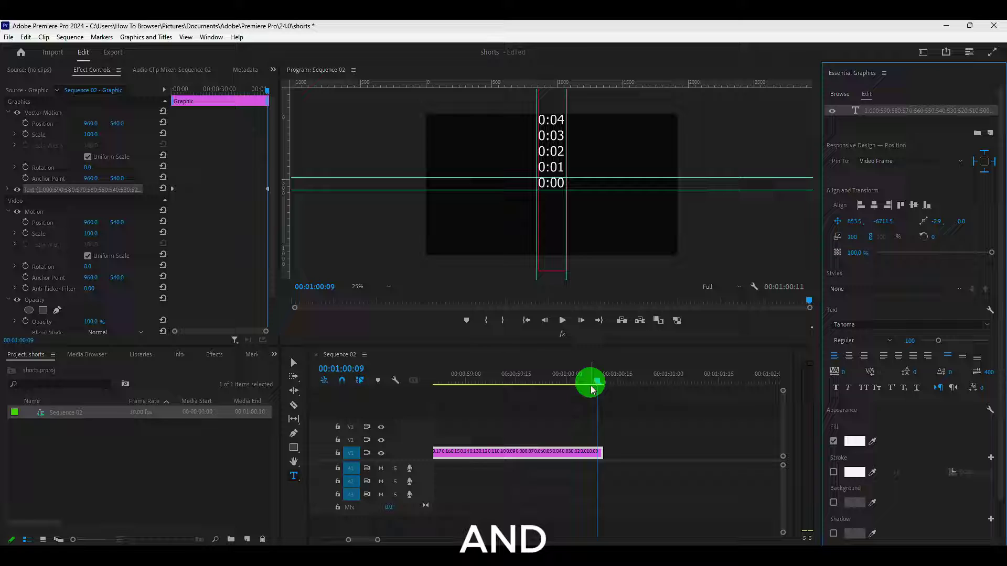
scroll(561, 431, down, 5)
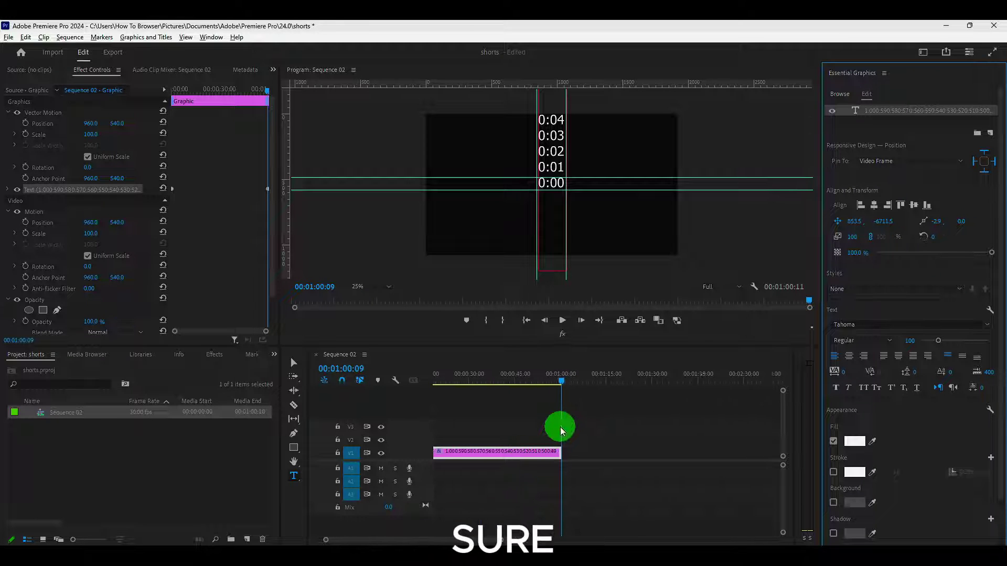
key(Home)
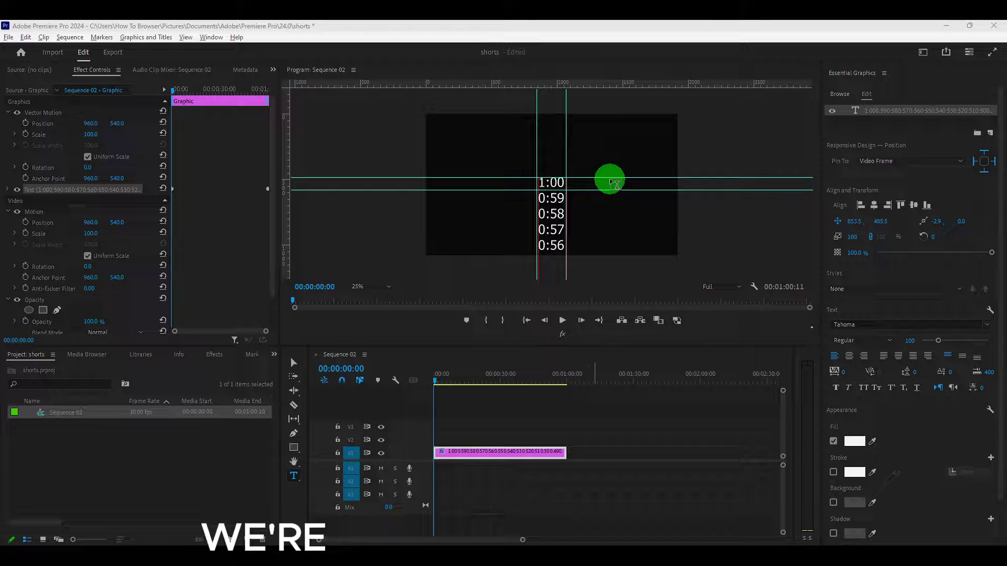
Add a grey 300×200 rectangle shape layer, Shape 02, over the countdown's top number
click(990, 133)
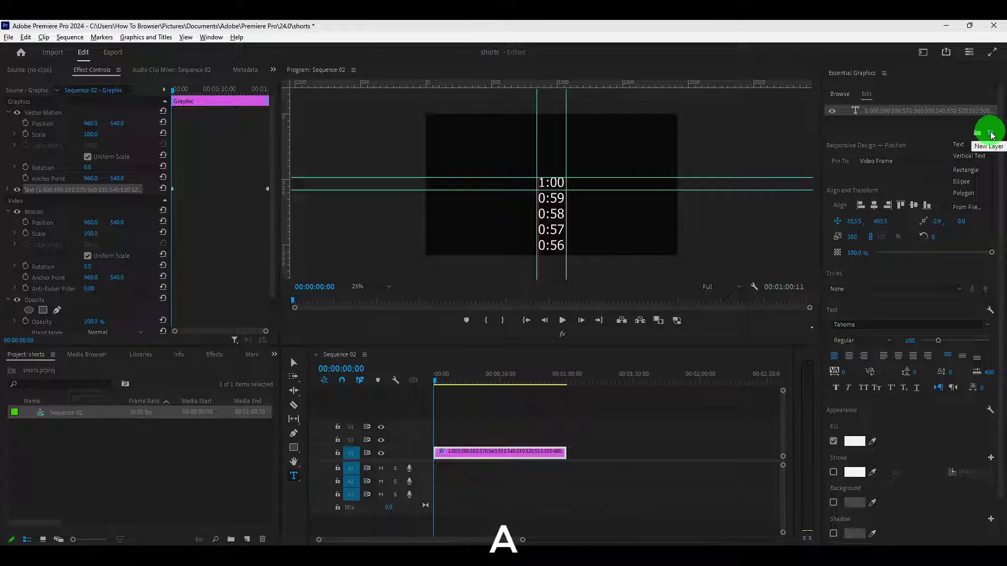
click(979, 170)
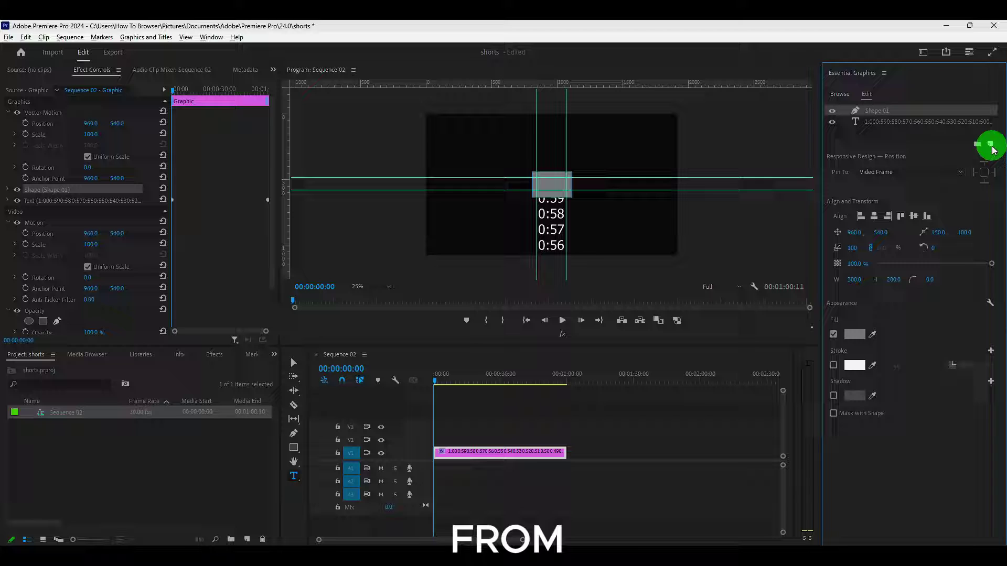
click(991, 145)
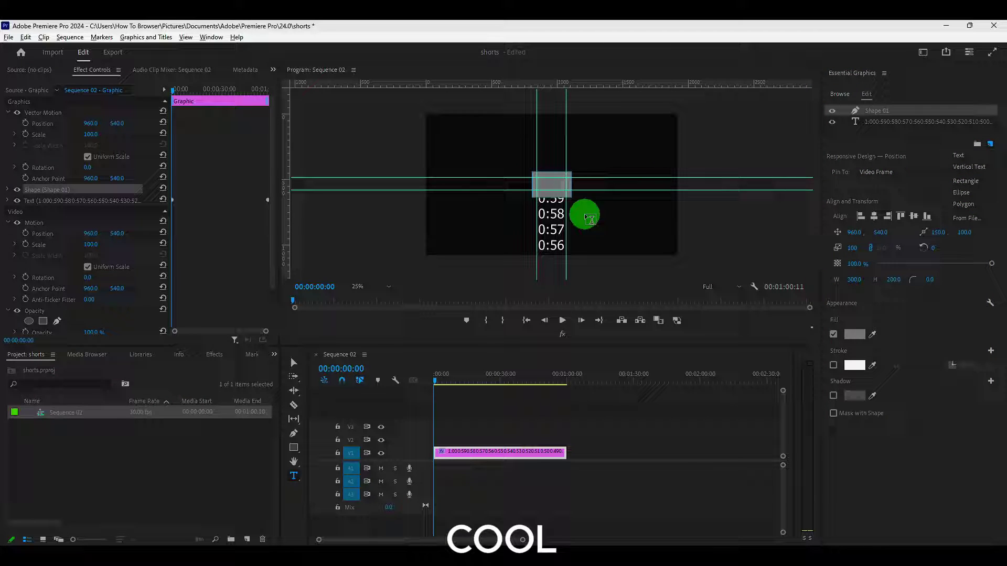
click(482, 152)
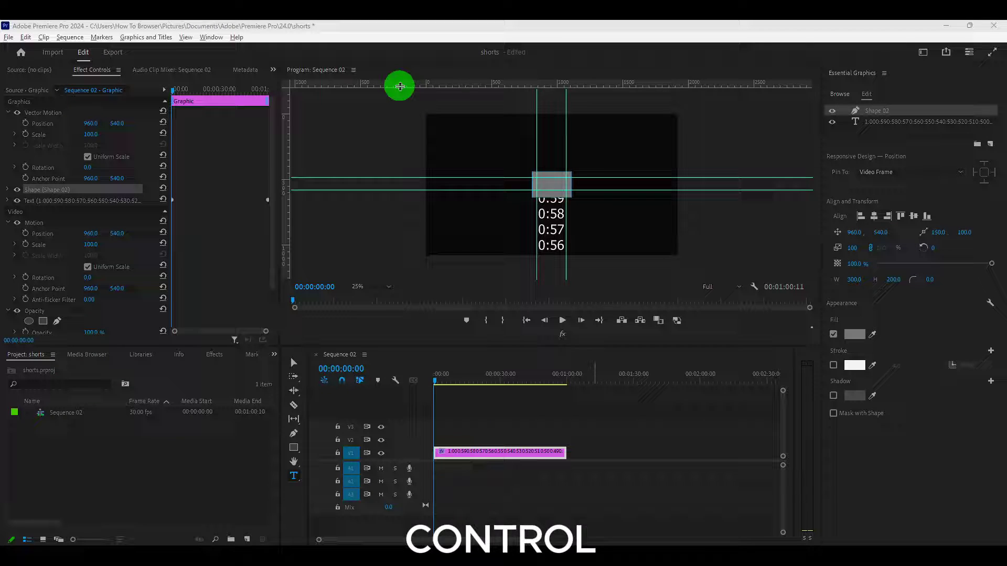
click(398, 86)
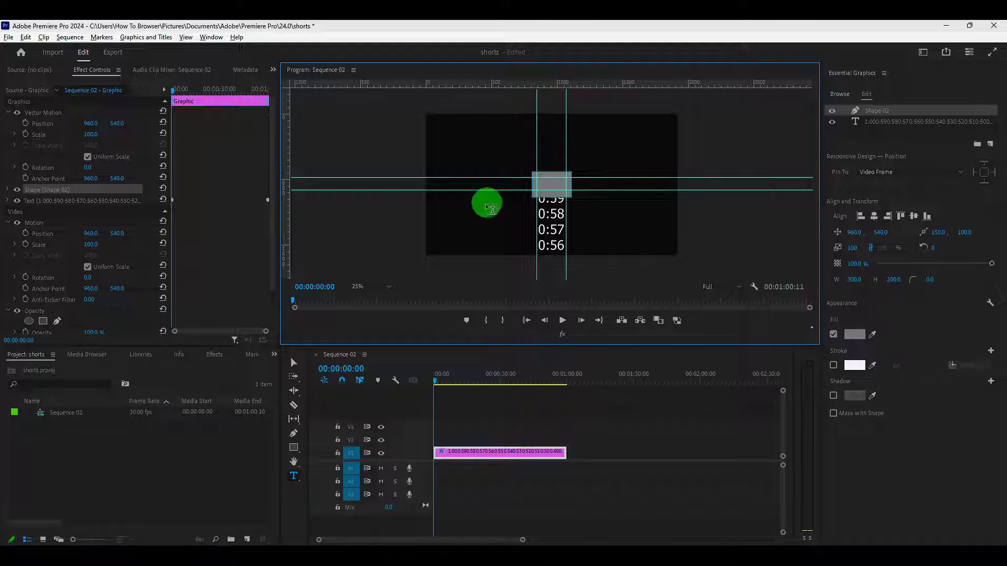
Use Shape 02 as a mask and fit the rectangle over the 1:00 number
key(Escape)
key(v)
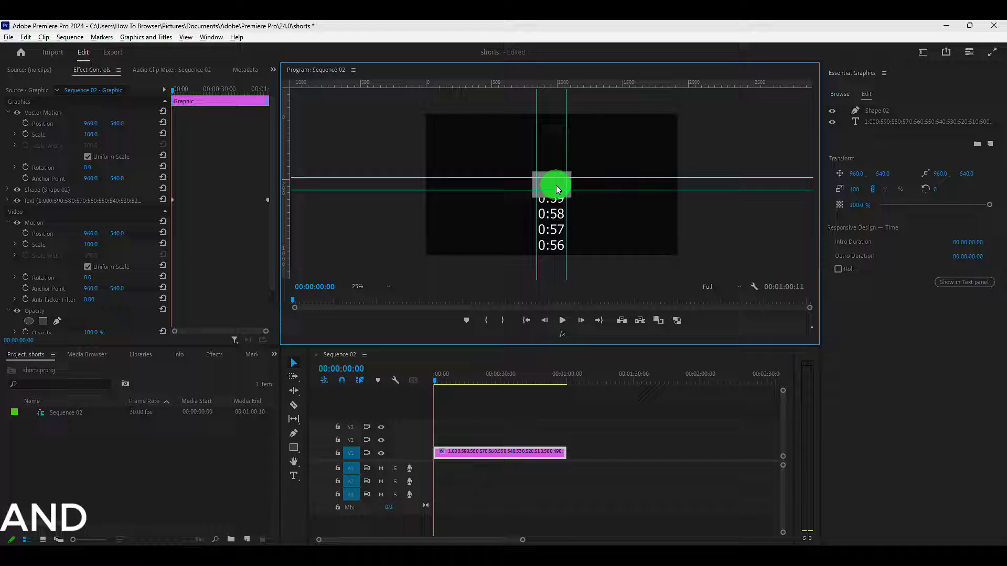
click(855, 113)
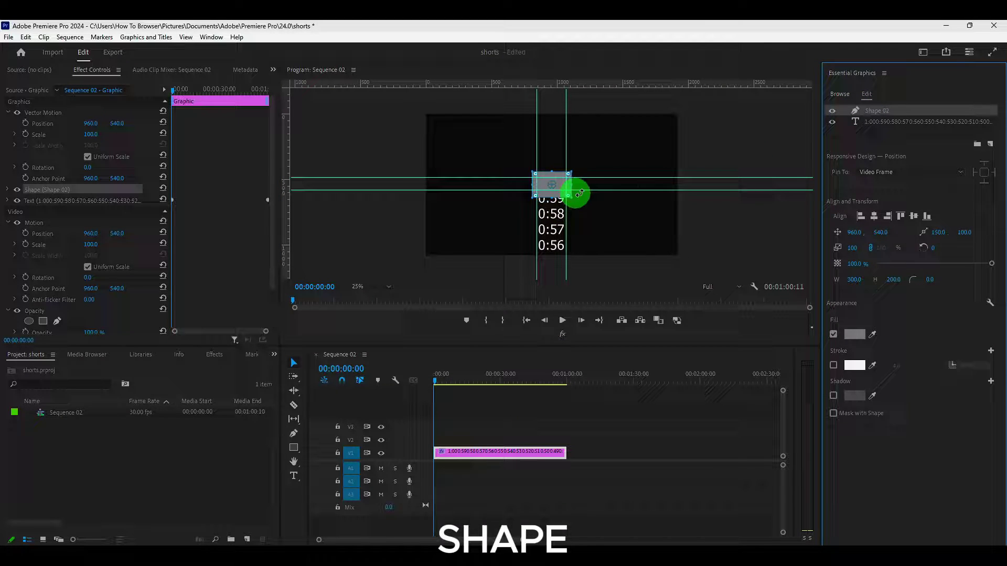
click(833, 414)
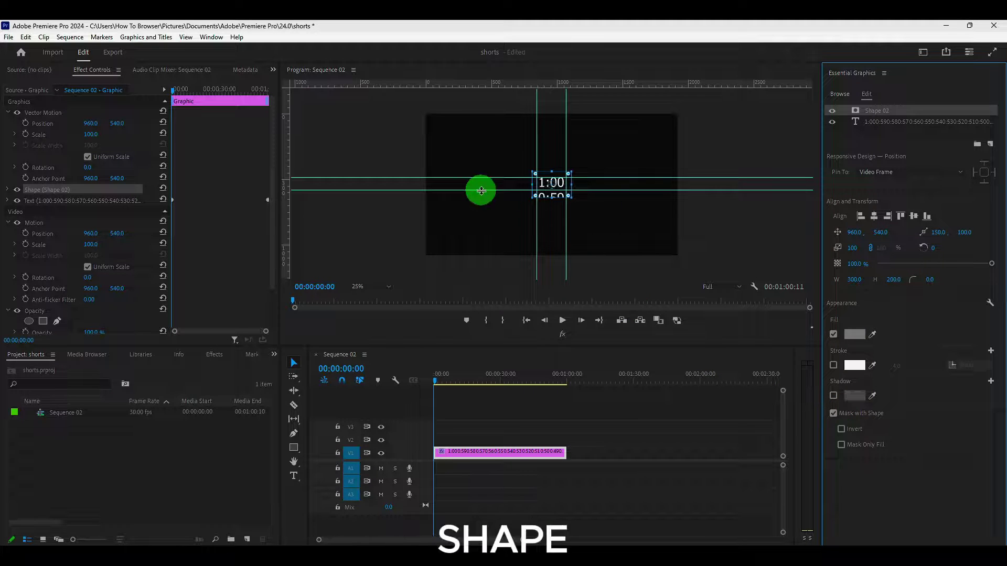
drag(481, 190, 553, 192)
click(295, 363)
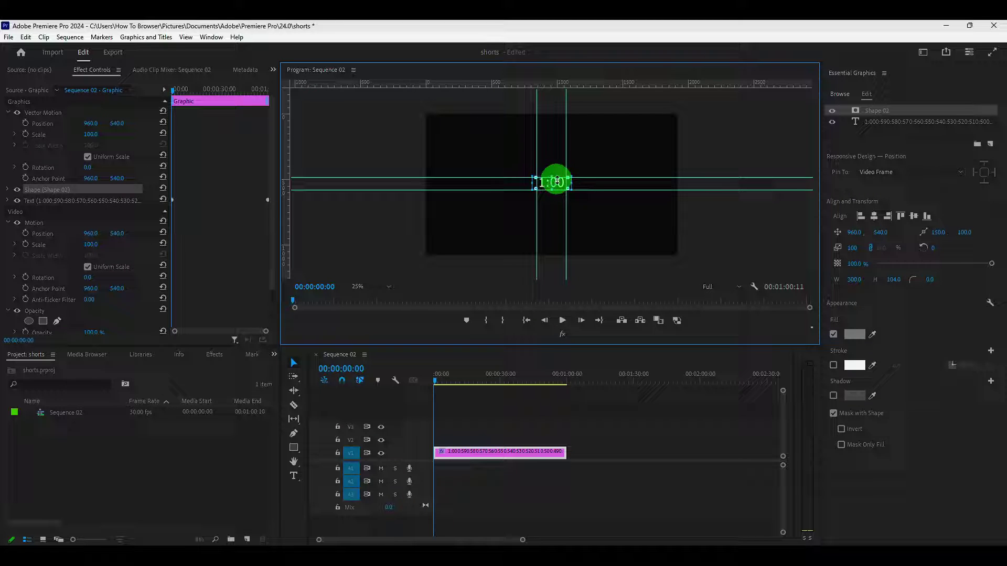
drag(574, 183, 540, 180)
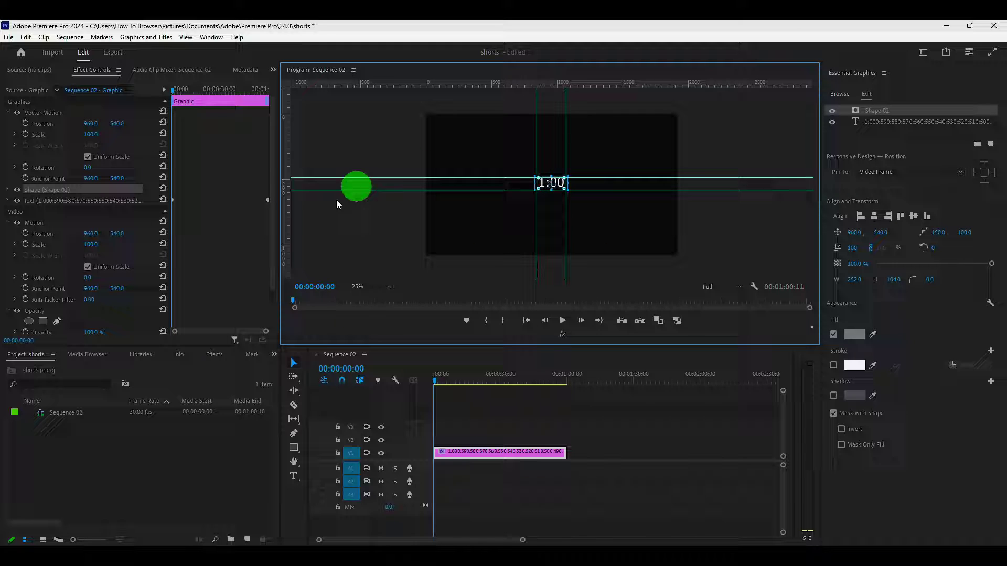
click(522, 156)
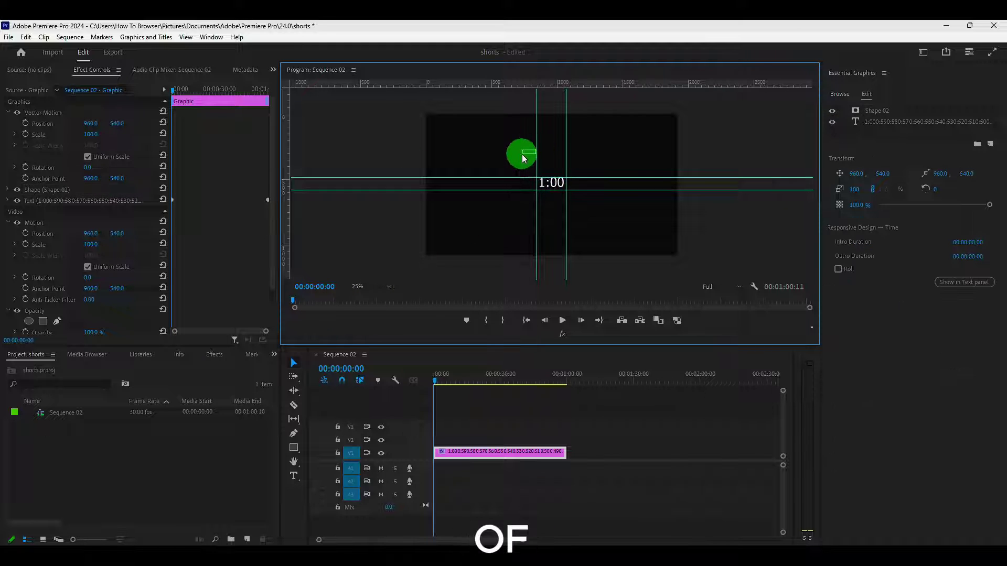
click(294, 363)
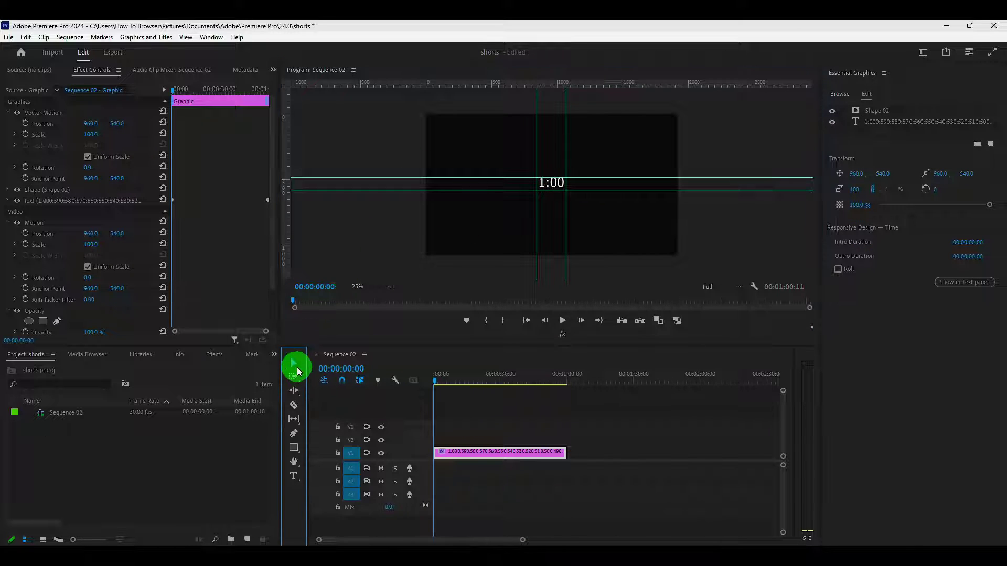
Drag both horizontal and both vertical guides off the frame
click(537, 179)
drag(538, 178, 391, 63)
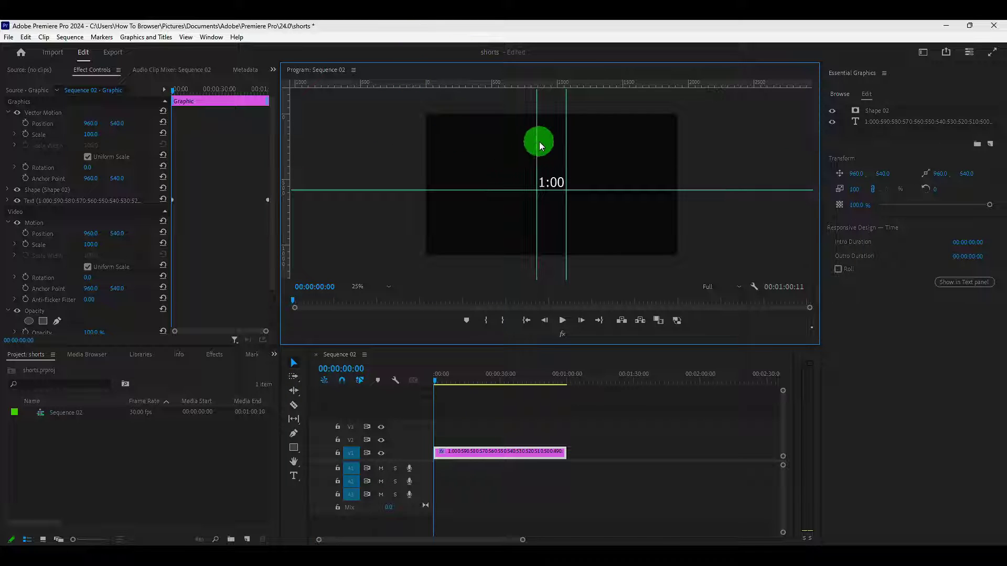
drag(538, 142, 288, 141)
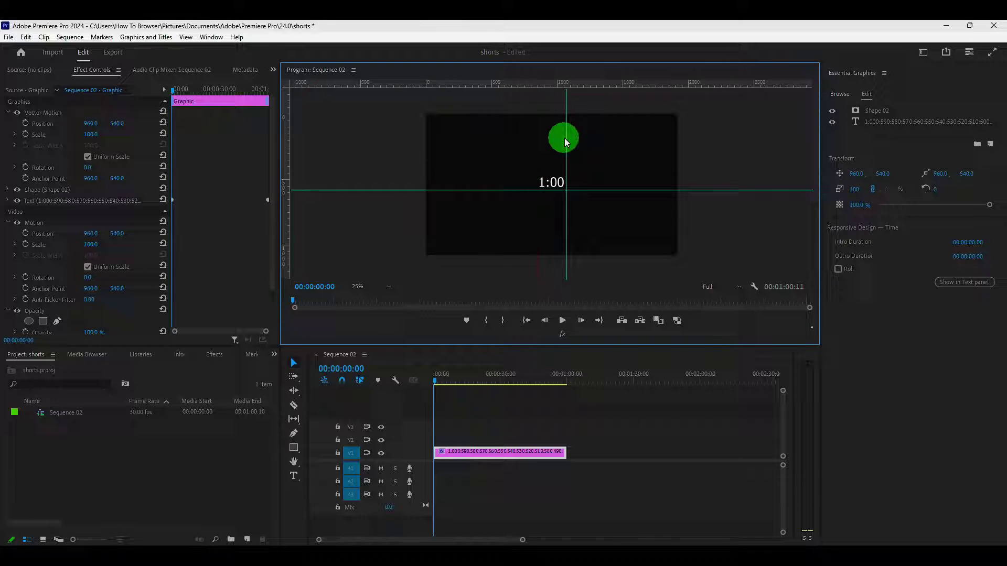
drag(567, 138, 254, 140)
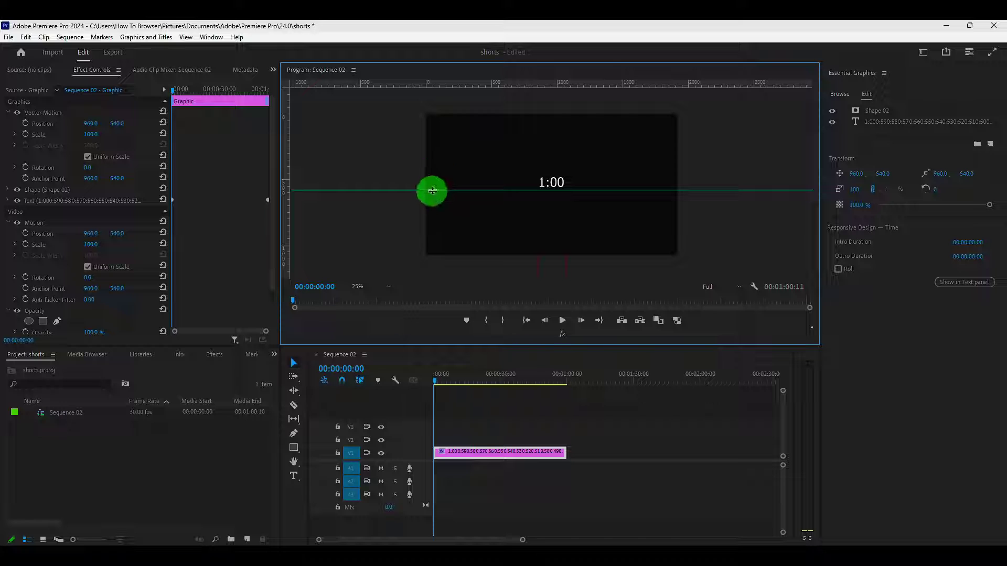
drag(432, 190, 431, 84)
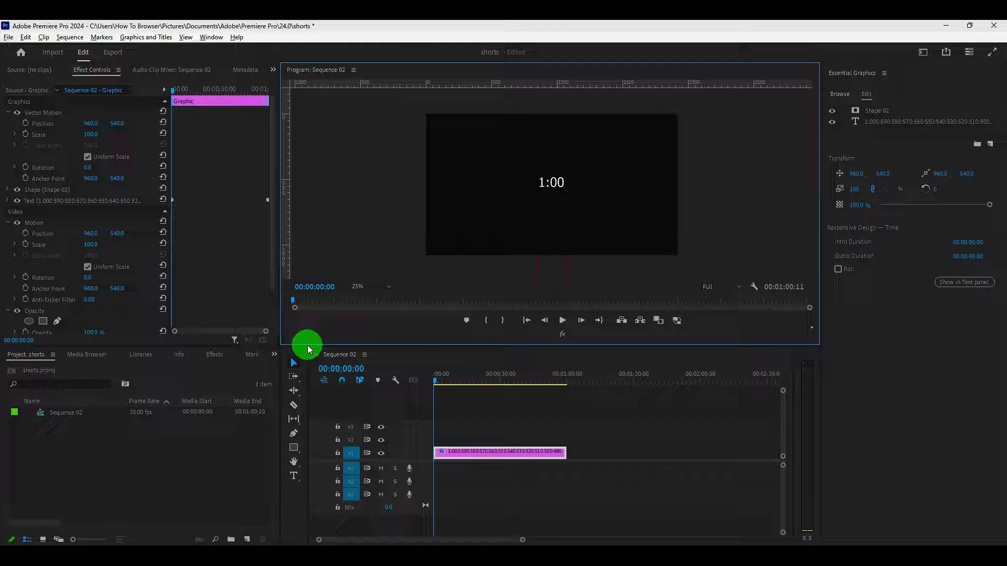
Apply Posterize Time, found by searching 'post', to the countdown and set its Frame Rate to 1
click(214, 355)
click(107, 369)
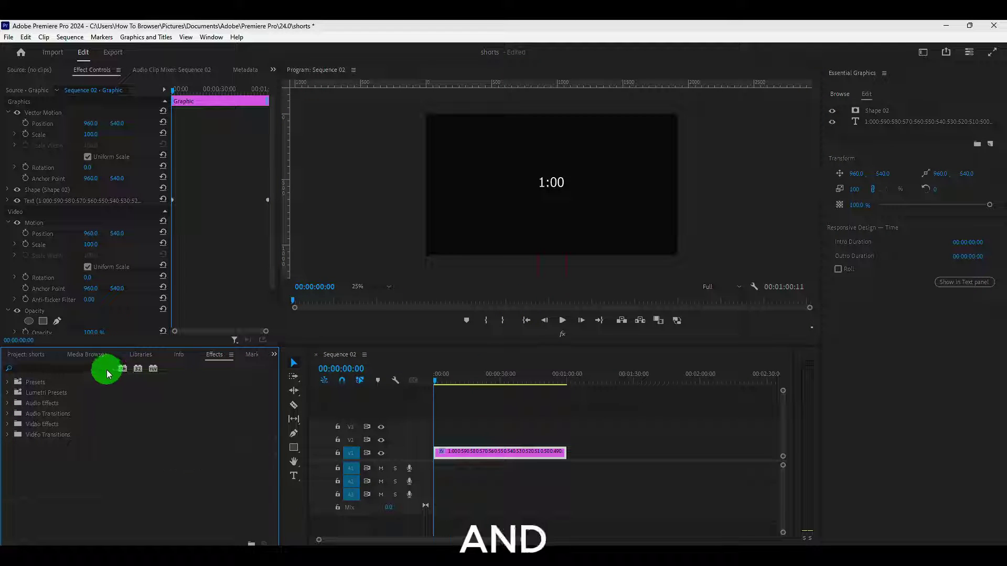
click(67, 369)
text(post)
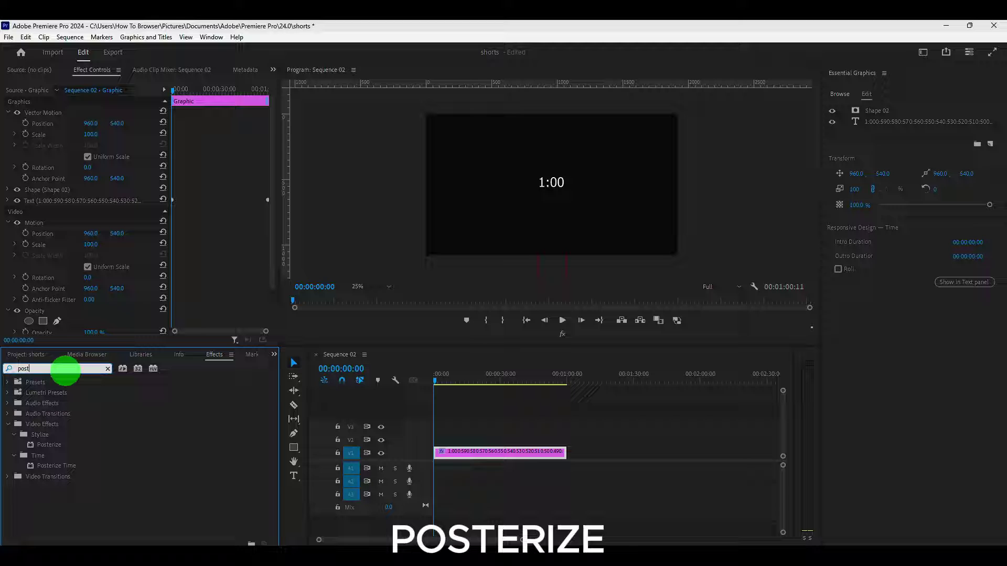
click(61, 466)
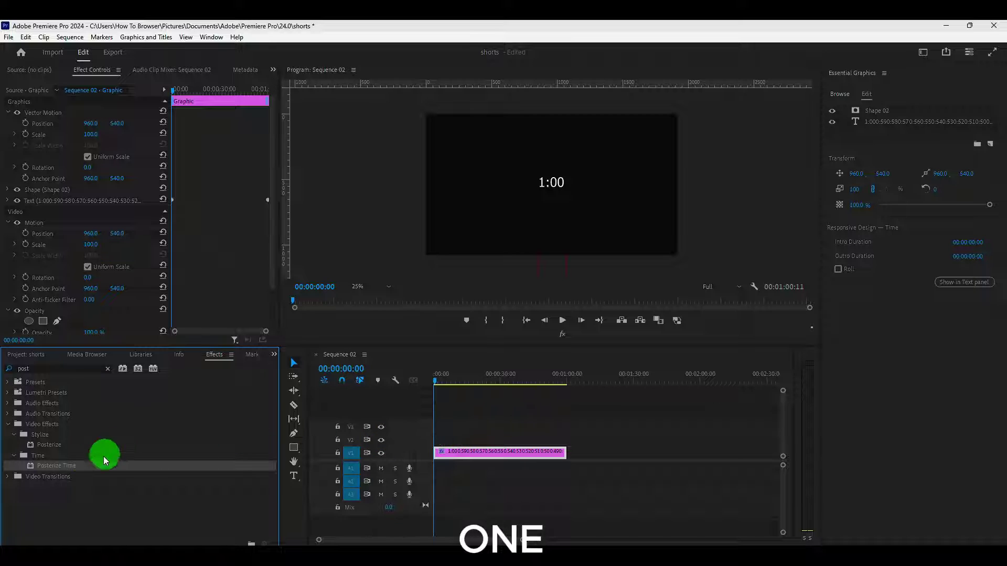
double_click(57, 466)
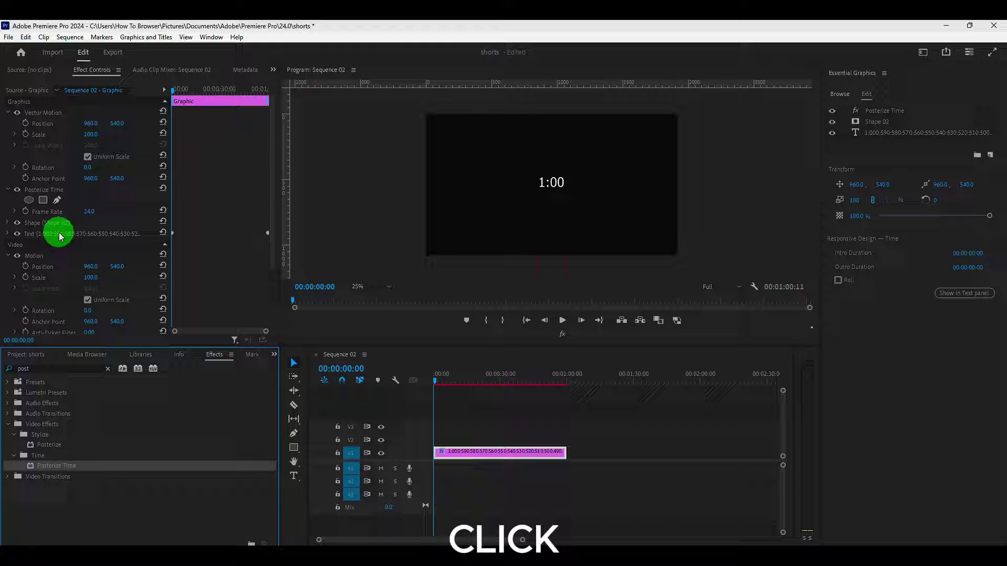
click(46, 190)
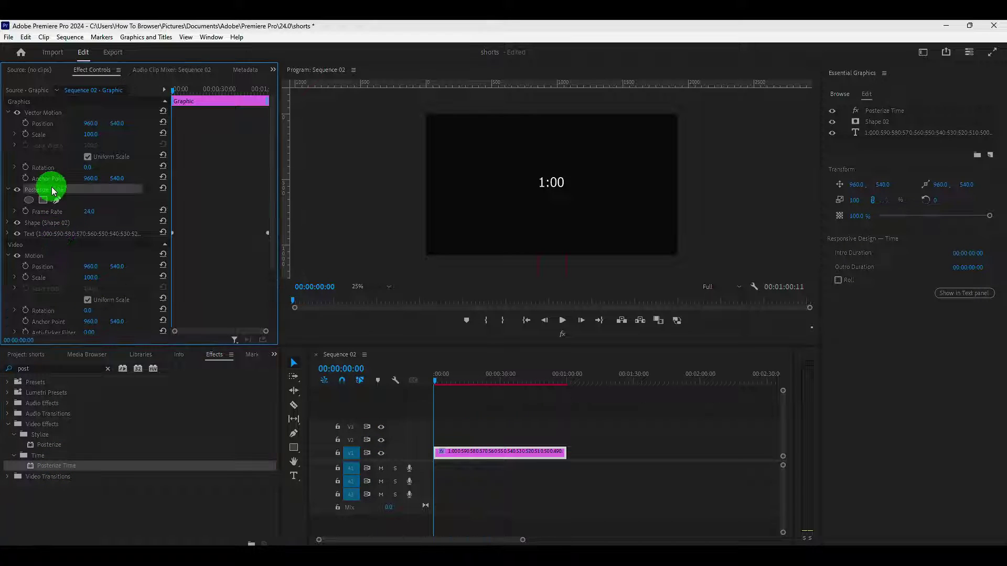
click(97, 210)
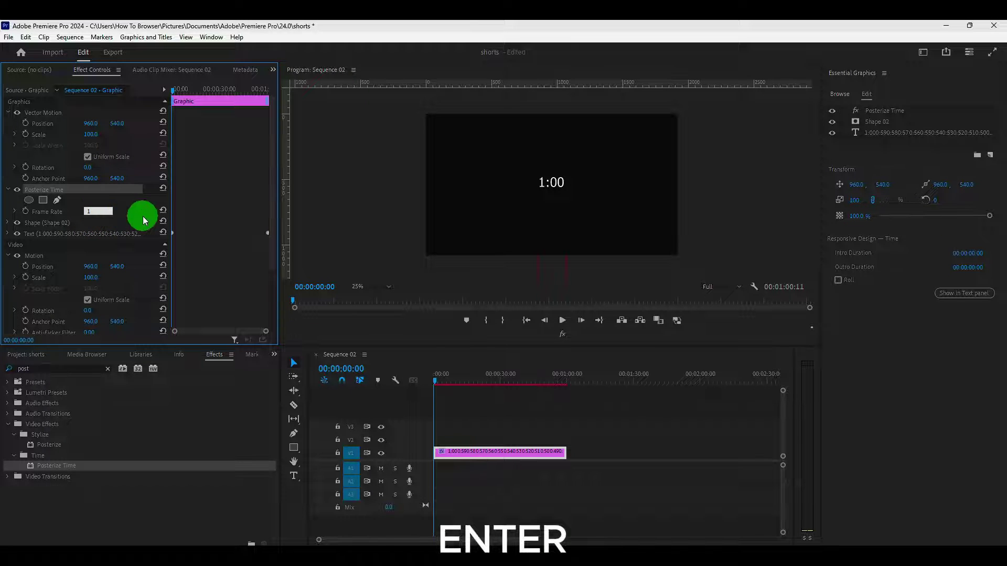
text(1)
key(Return)
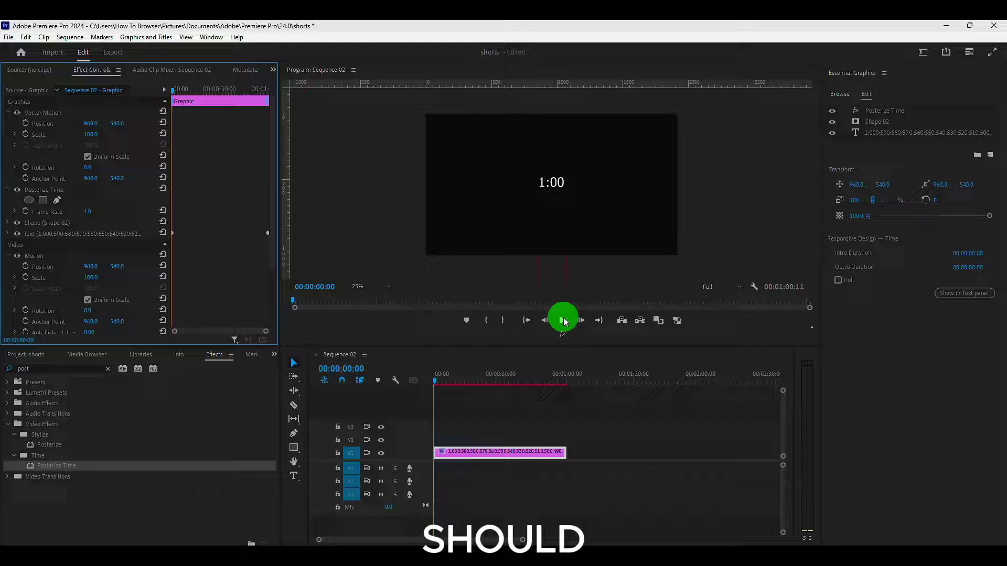
Play the countdown at 100% zoom, stop it at 0:52, then return the monitor zoom to Fit
click(564, 321)
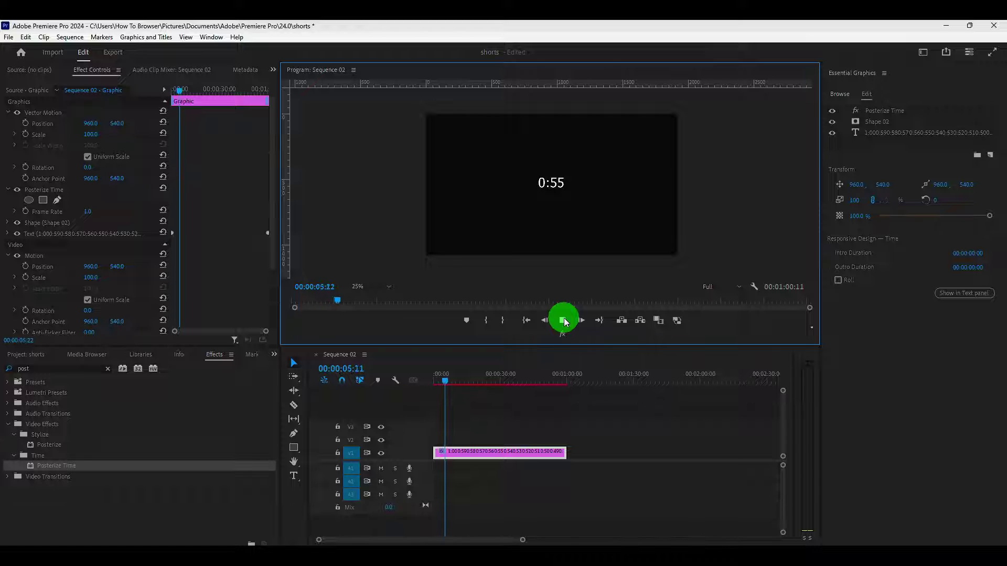
click(389, 287)
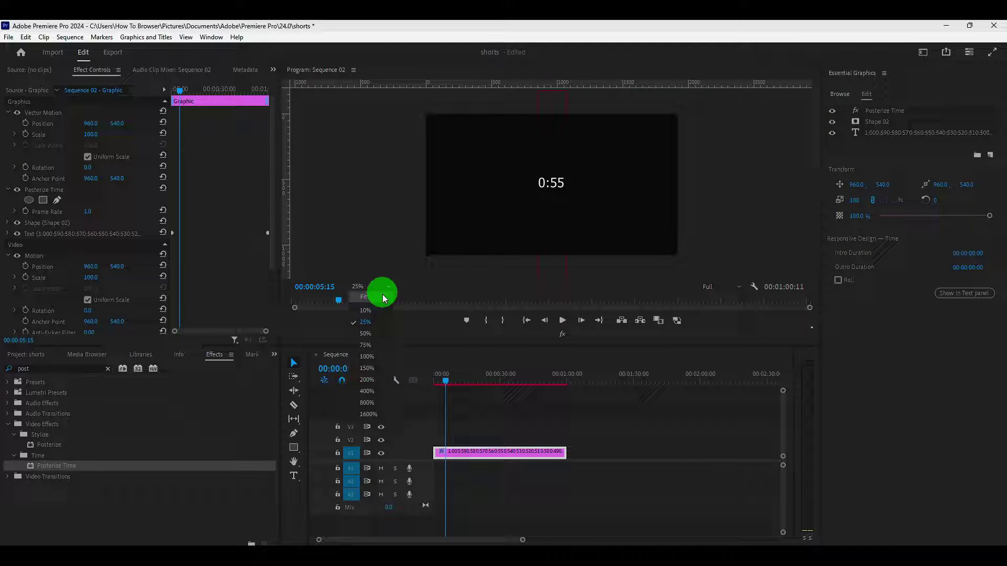
click(383, 357)
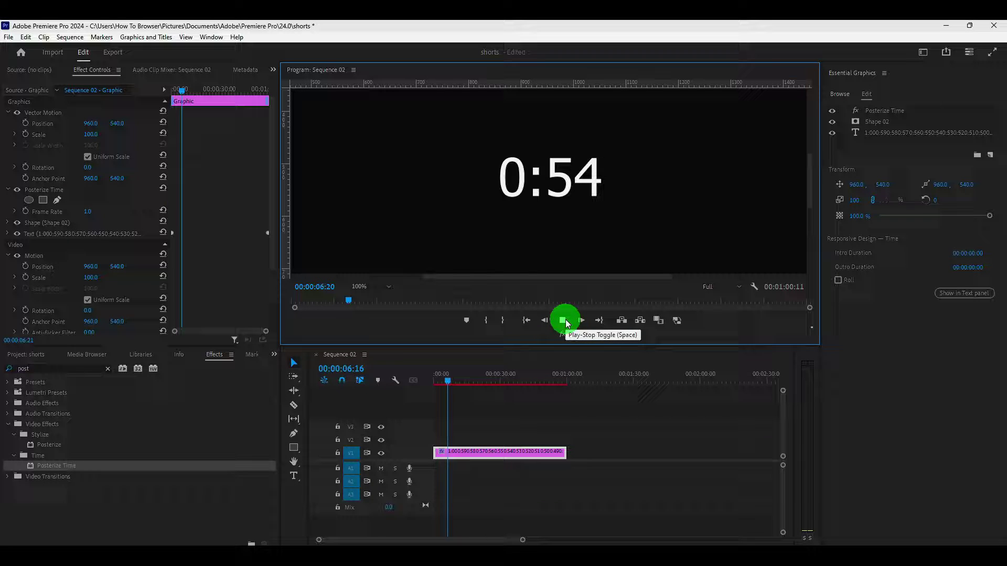
click(619, 423)
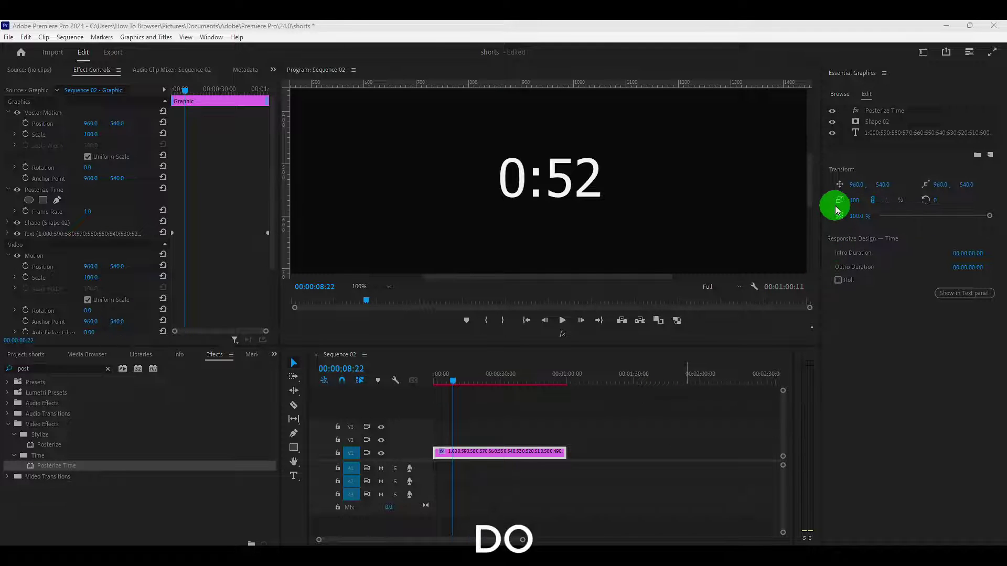
click(384, 287)
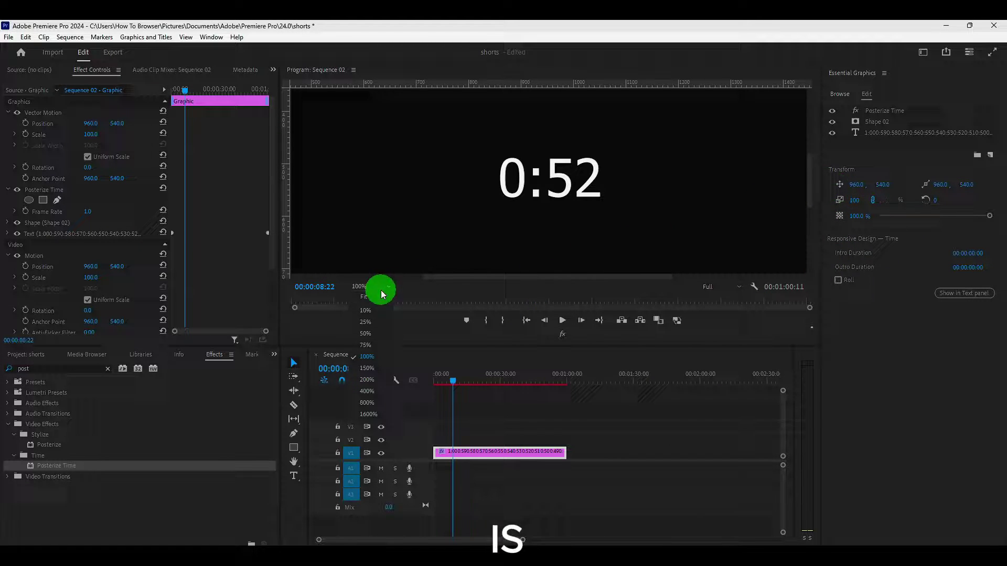
click(374, 299)
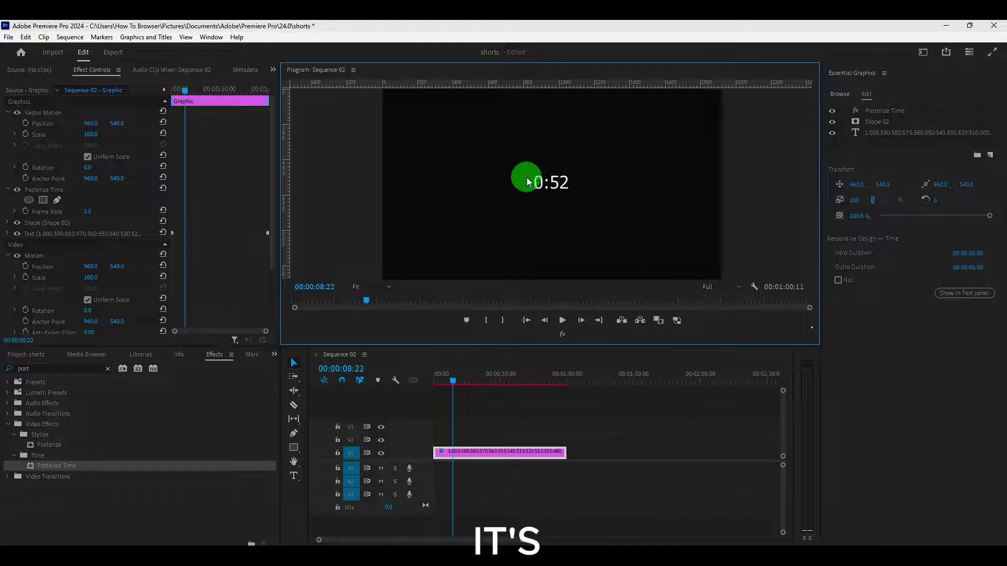
Scale the whole countdown graphic up to 419
click(865, 132)
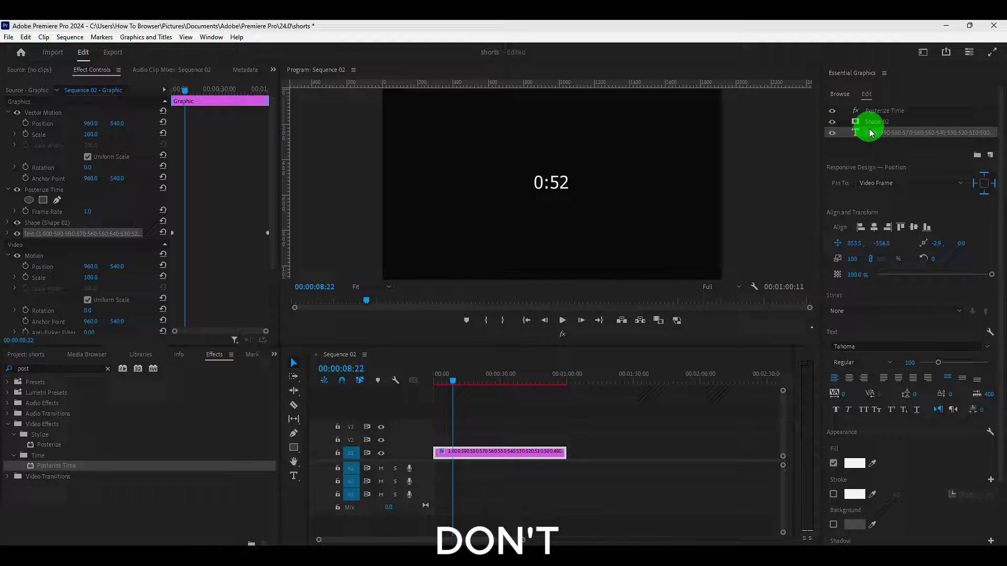
click(881, 146)
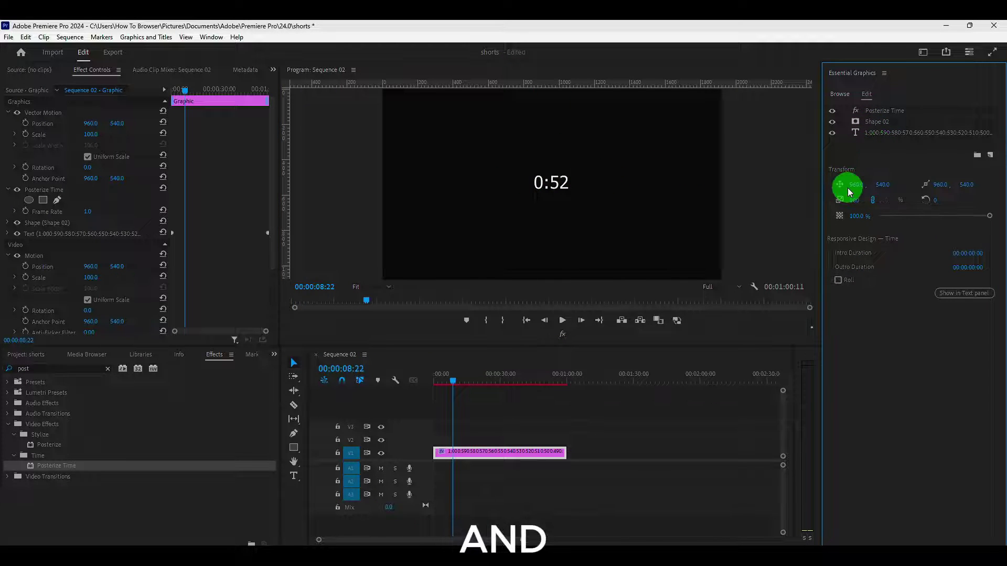
mouse_move(854, 203)
mouse_down()
mouse_move(867, 201)
mouse_move(832, 203)
mouse_move(919, 200)
mouse_move(852, 202)
mouse_move(890, 183)
mouse_move(832, 184)
mouse_move(858, 183)
mouse_move(863, 199)
mouse_up()
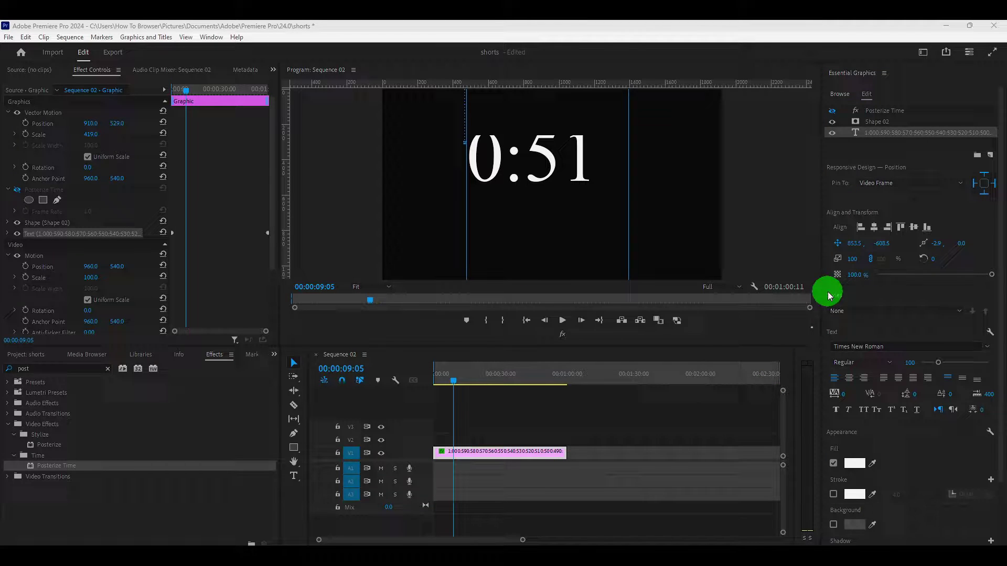
Set the countdown text font to Times New Roman Regular and return the playhead to the start
click(863, 346)
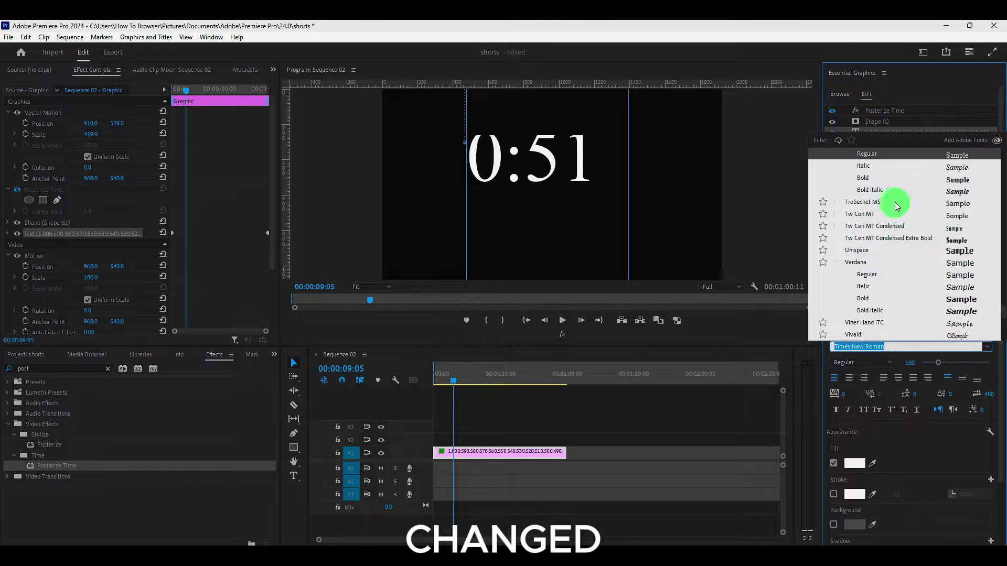
scroll(921, 221, up, 1)
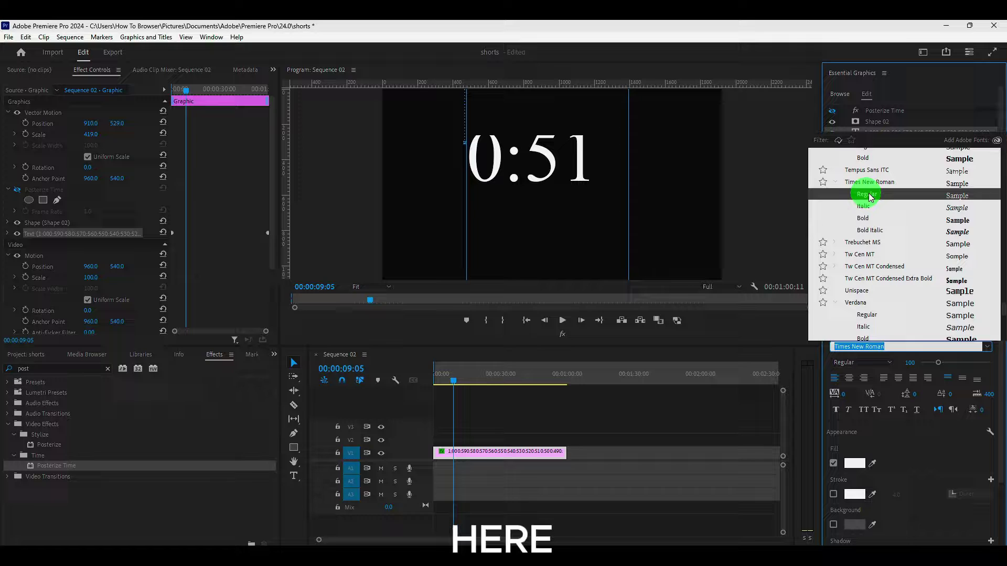
scroll(881, 202, up, 1)
click(892, 205)
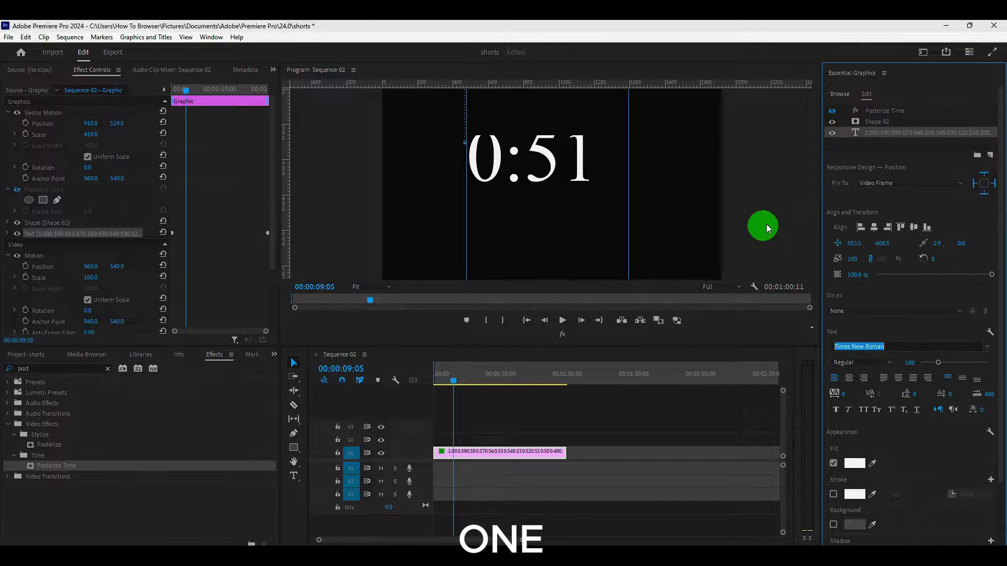
click(455, 377)
Re-enable Posterize Time at frame rate 1.0 on the V1 countdown graphic clip
click(561, 321)
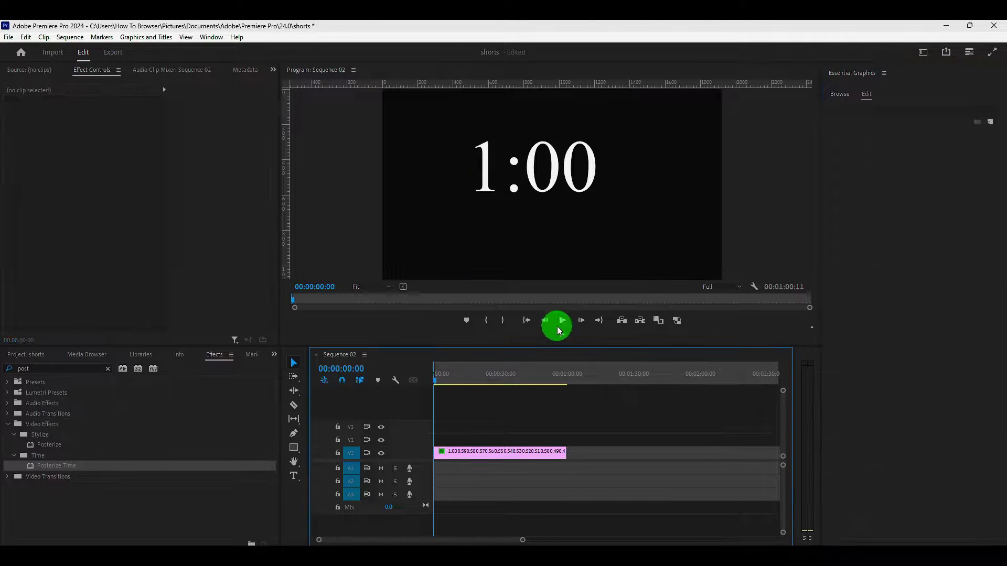
click(562, 321)
click(513, 451)
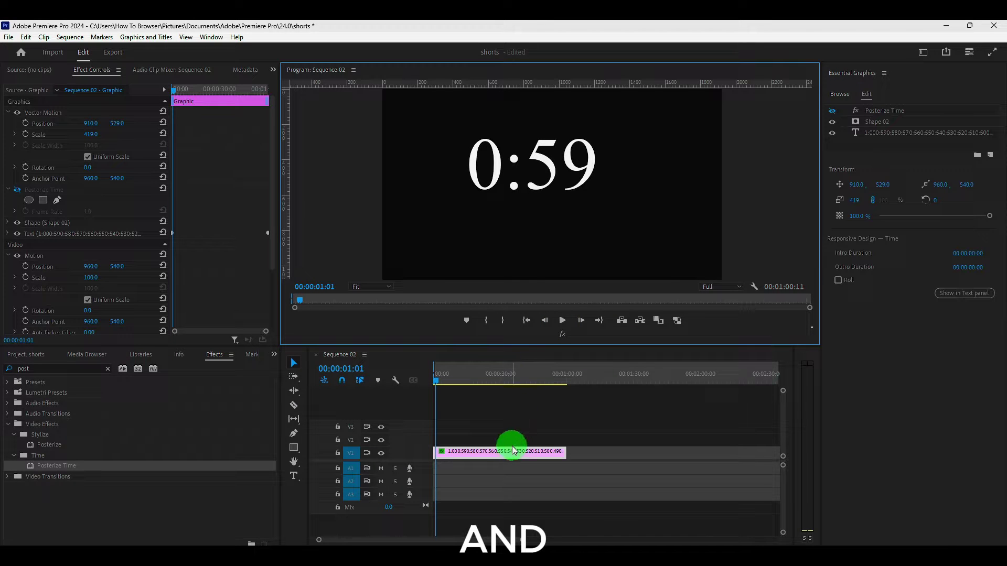
click(833, 111)
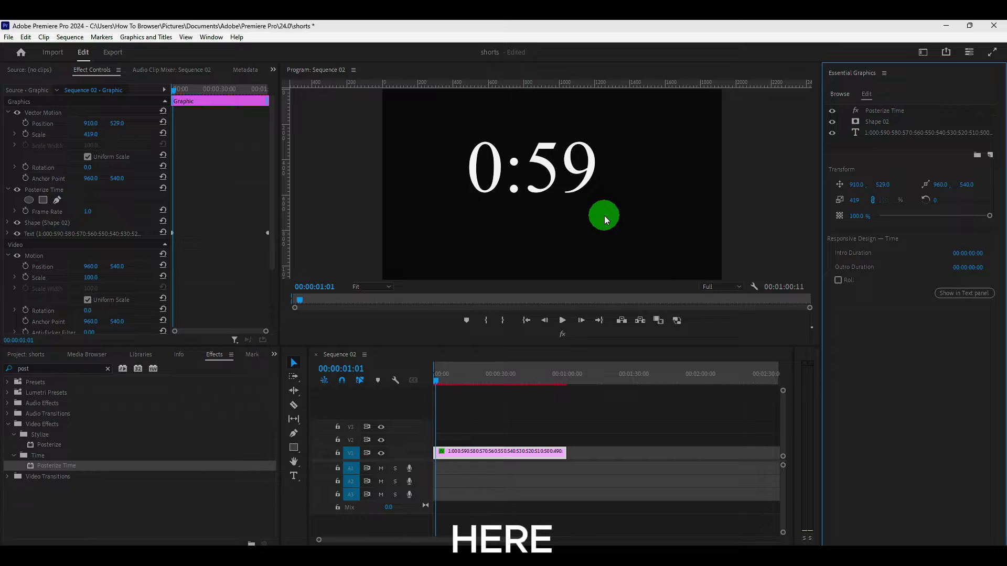